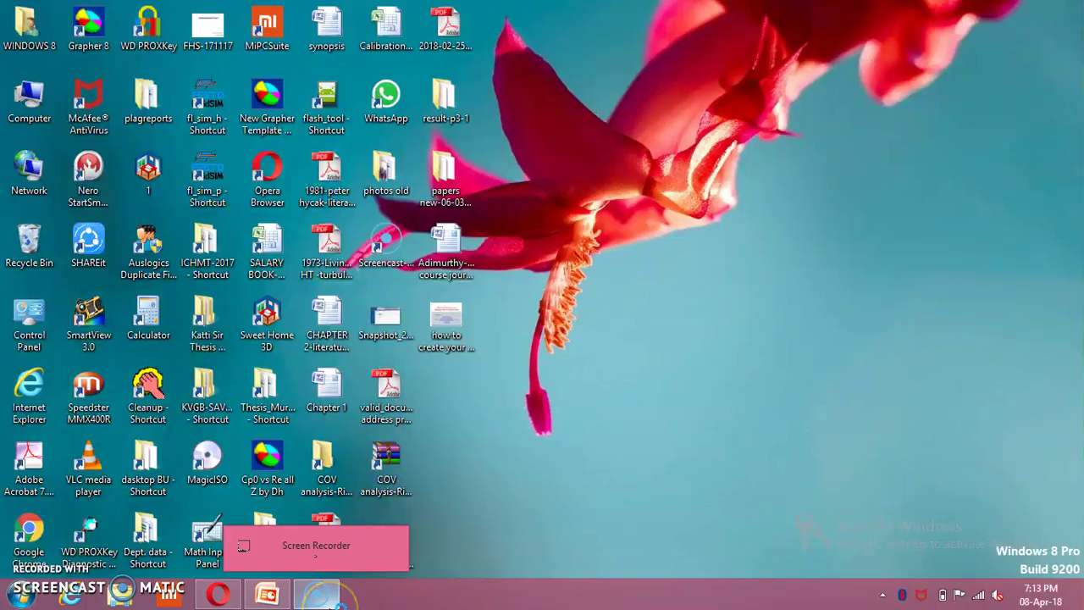
Step: Switch to the Opera browser, close its duplicate window and maximize the remaining one
{"action": "left_click", "coordinate": [225, 597]}
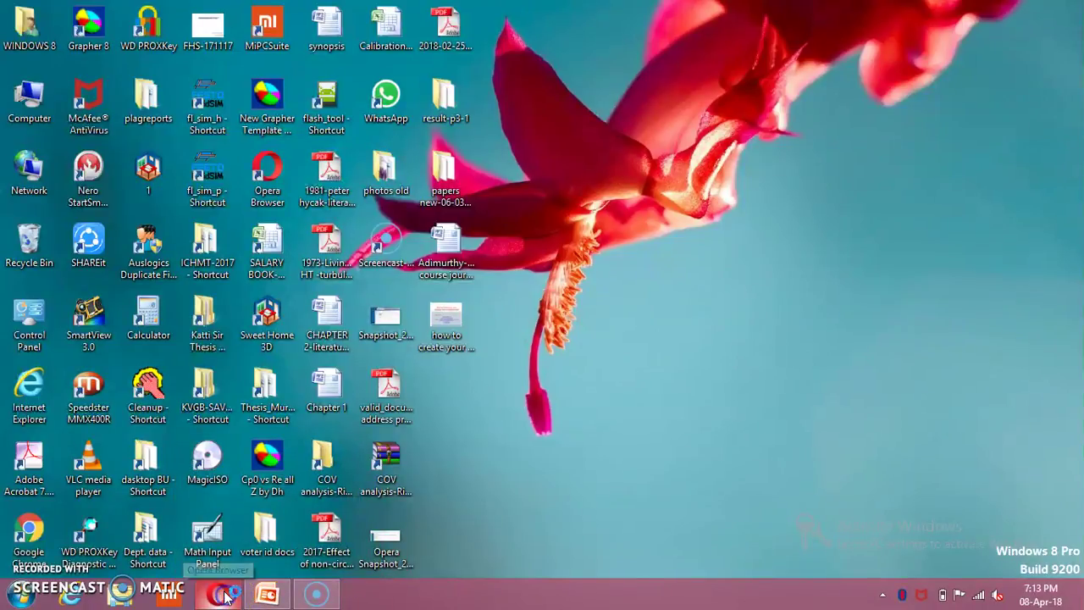
{"action": "left_click", "coordinate": [373, 391]}
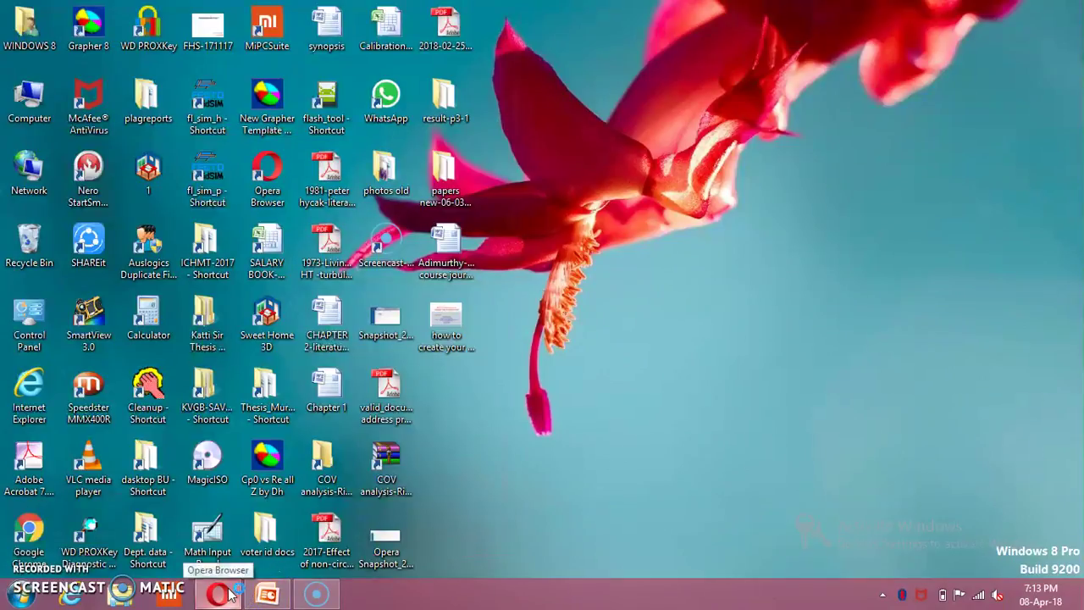
{"action": "mouse_move", "coordinate": [233, 593]}
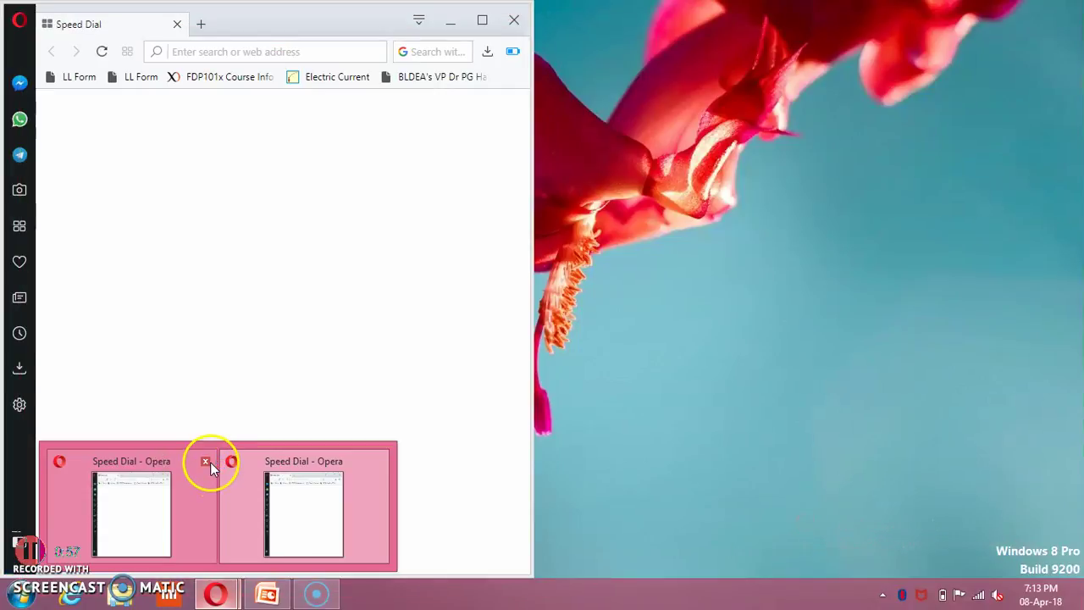
{"action": "left_click", "coordinate": [206, 462]}
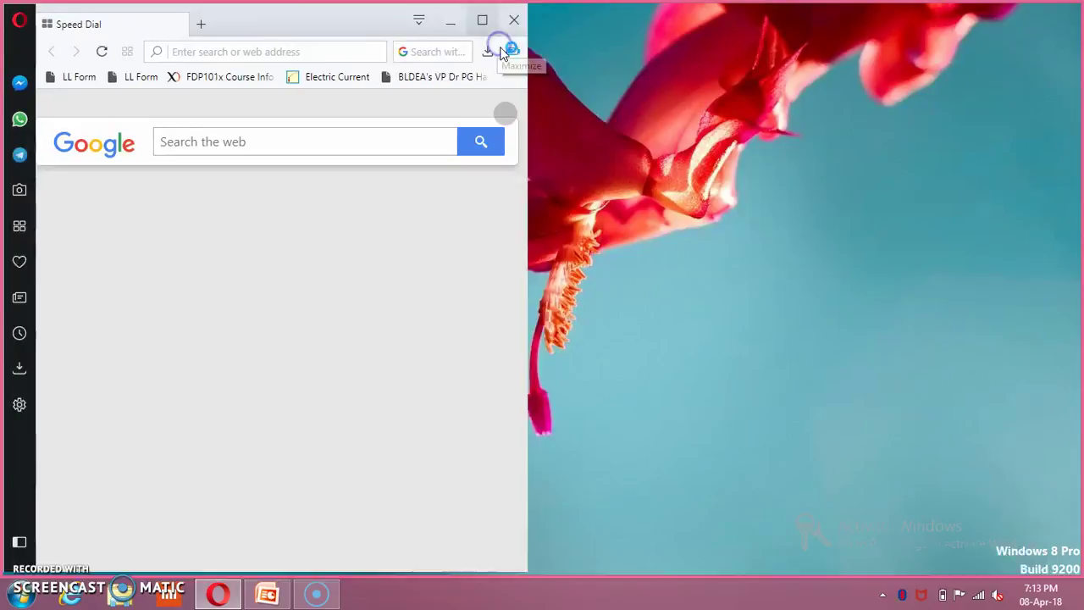
{"action": "left_click", "coordinate": [500, 41]}
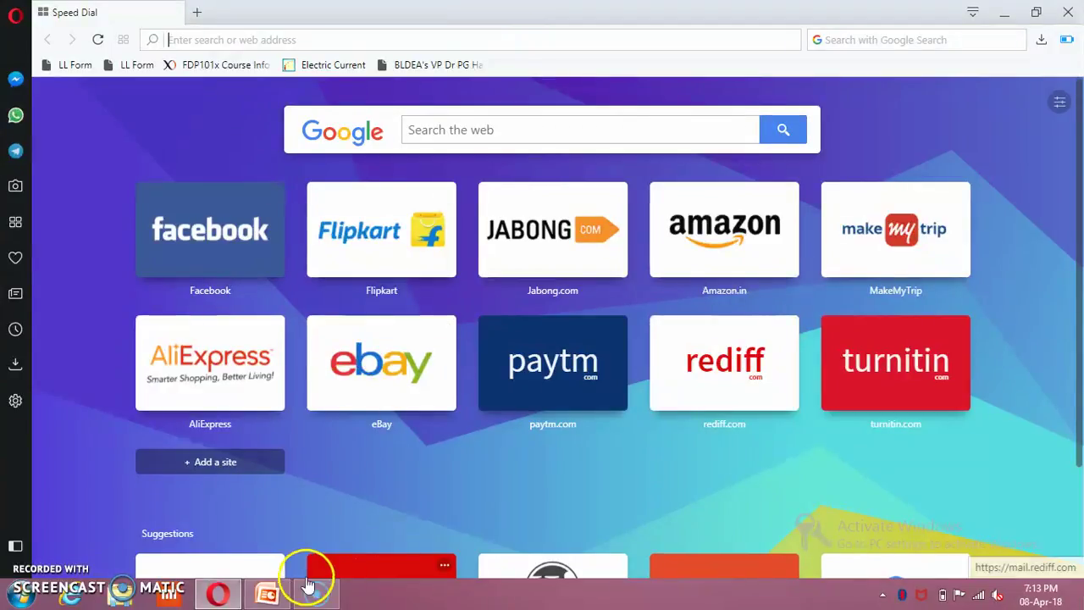
{"action": "mouse_move", "coordinate": [315, 603]}
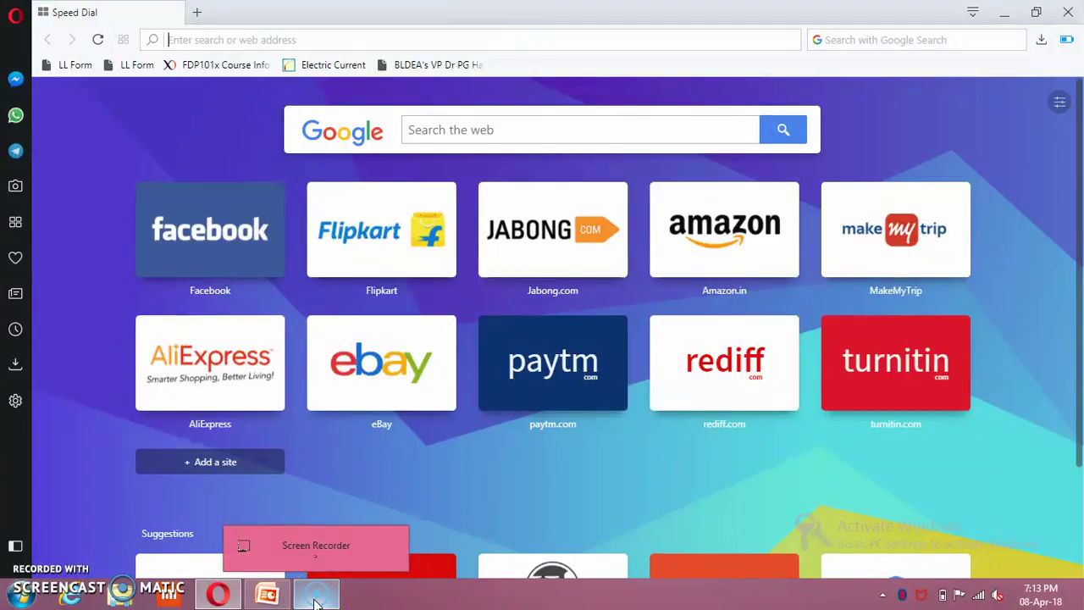
Step: Go to wordpress.com and get started with creating a new site
{"action": "left_click", "coordinate": [344, 40]}
{"action": "type", "text": "wordpress.com"}
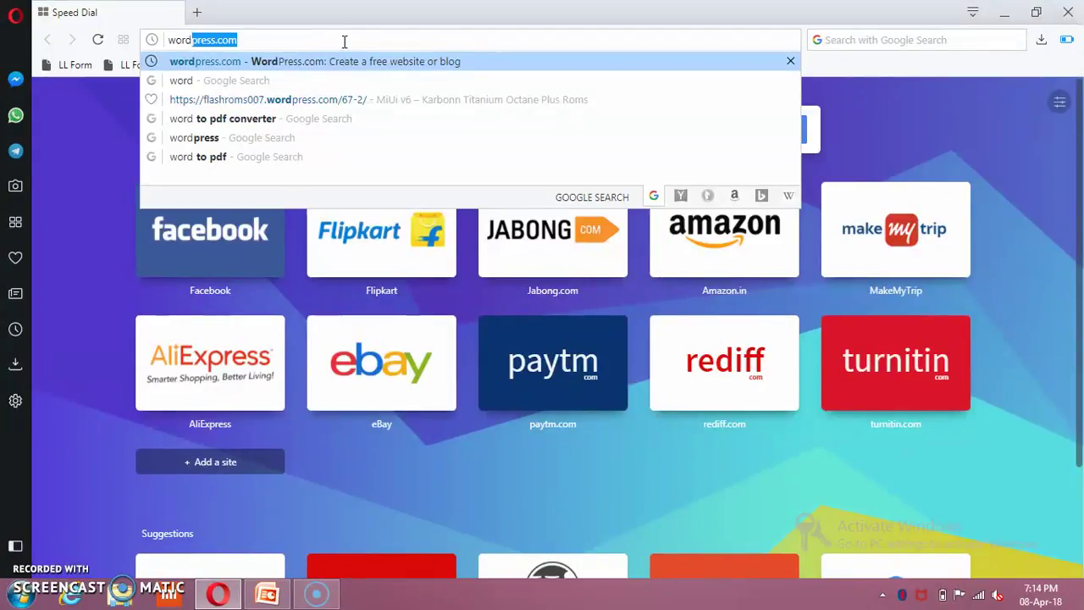
{"action": "left_click", "coordinate": [258, 38]}
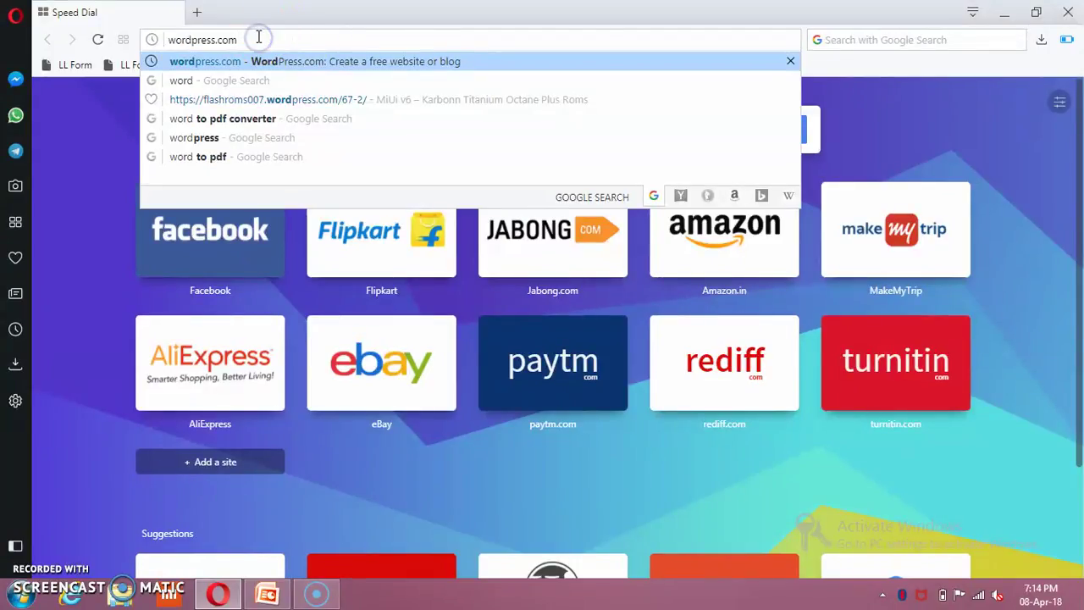
{"action": "key", "text": "Return"}
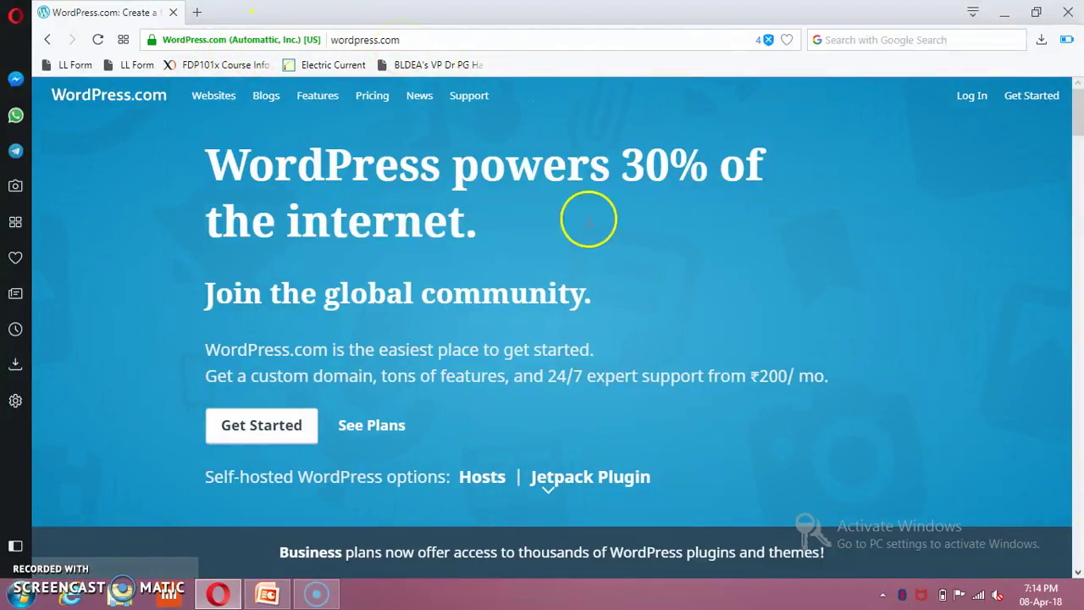
{"action": "left_click", "coordinate": [272, 433]}
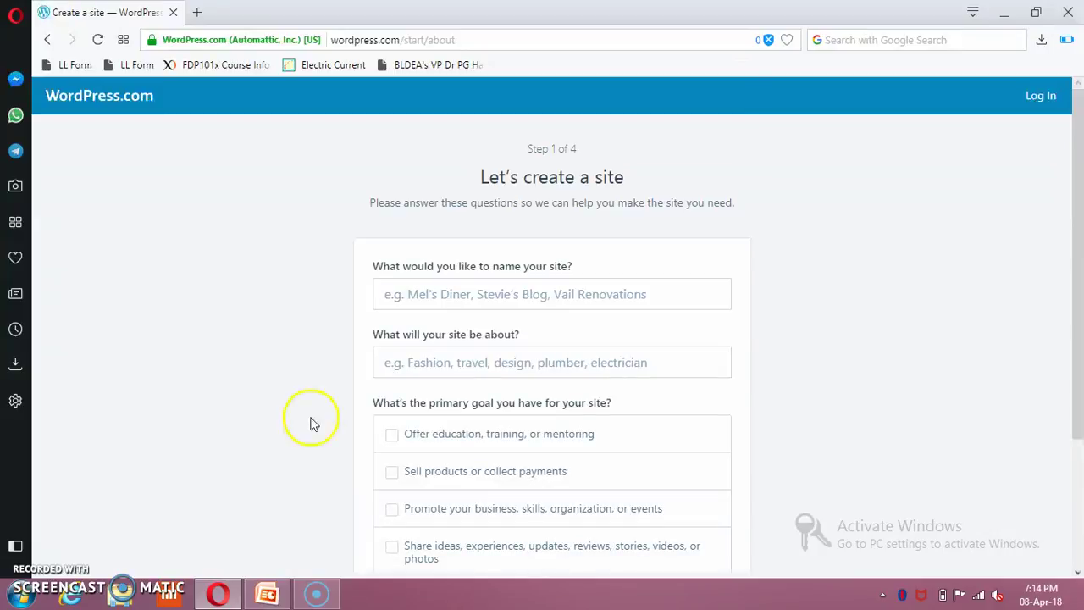
Step: Enter "my site" as the name of the new site
{"action": "mouse_move", "coordinate": [1080, 203]}
{"action": "left_mouse_down"}
{"action": "mouse_move", "coordinate": [1074, 225]}
{"action": "mouse_move", "coordinate": [1073, 193]}
{"action": "left_mouse_up"}
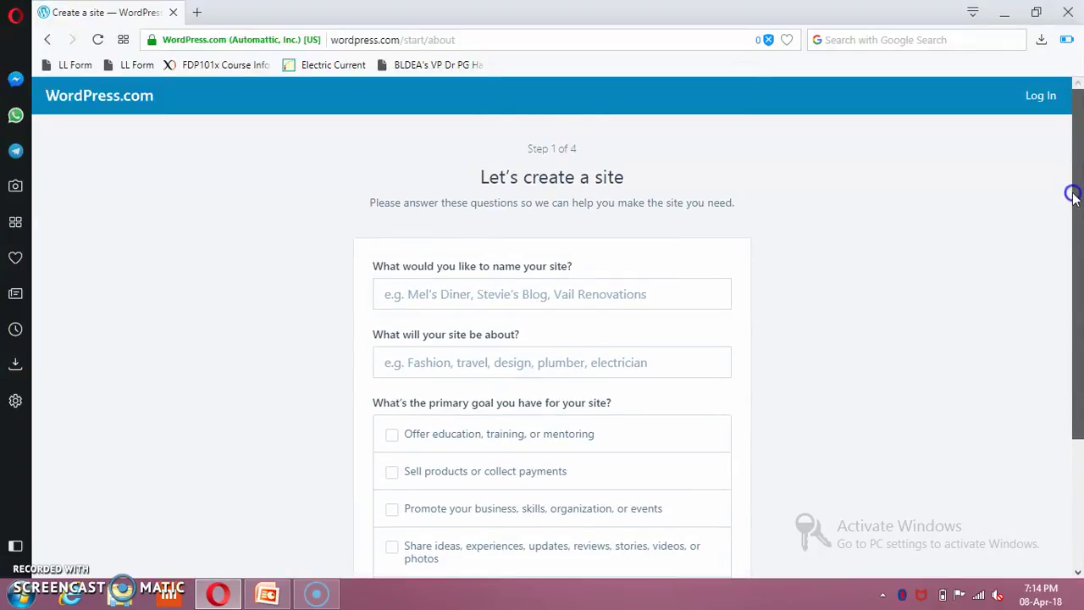
{"action": "left_click_drag", "start_coordinate": [1073, 194], "coordinate": [1074, 219]}
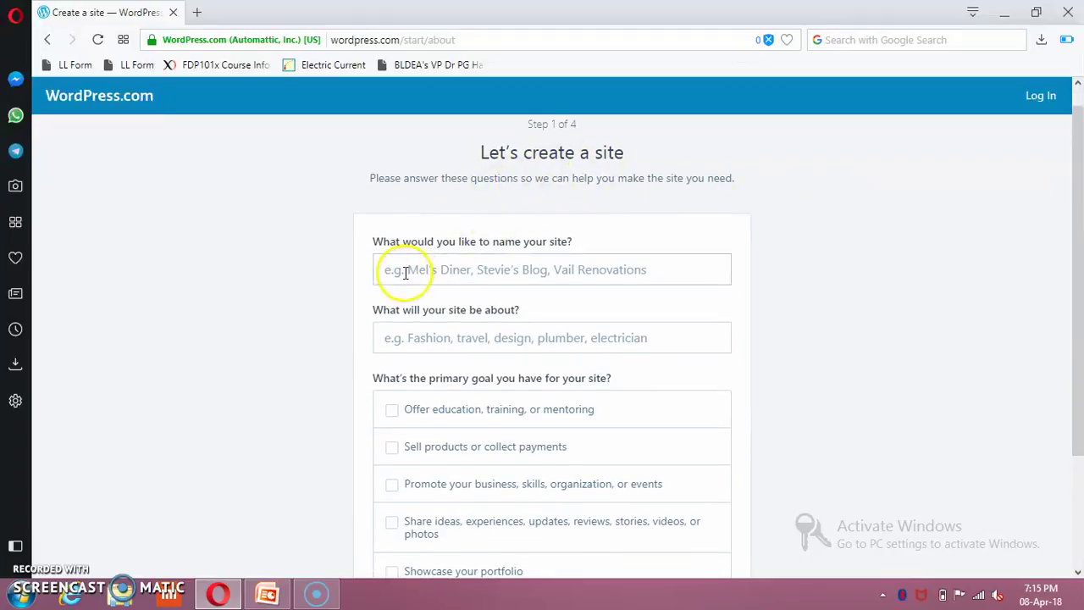
{"action": "left_click_drag", "start_coordinate": [1076, 209], "coordinate": [1071, 251]}
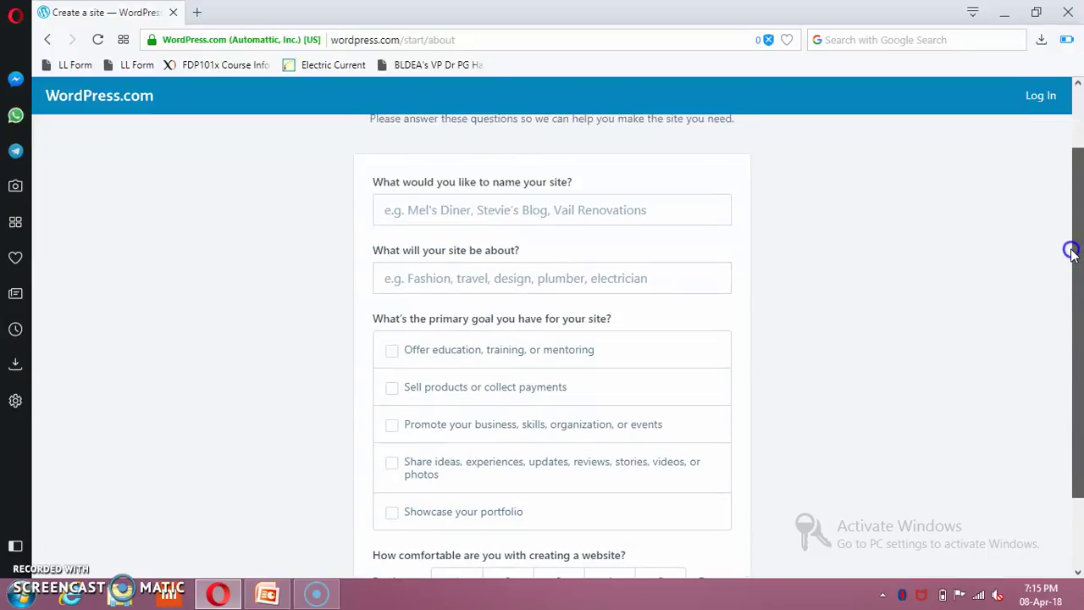
{"action": "left_click", "coordinate": [451, 209]}
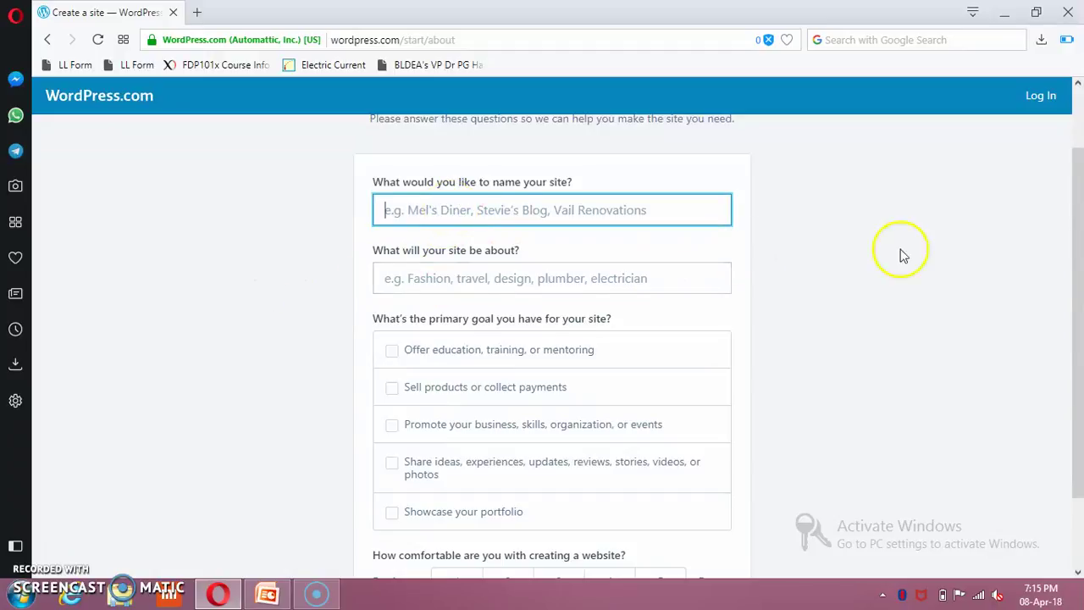
{"action": "left_click_drag", "start_coordinate": [1079, 234], "coordinate": [1071, 258]}
{"action": "type", "text": "my site"}
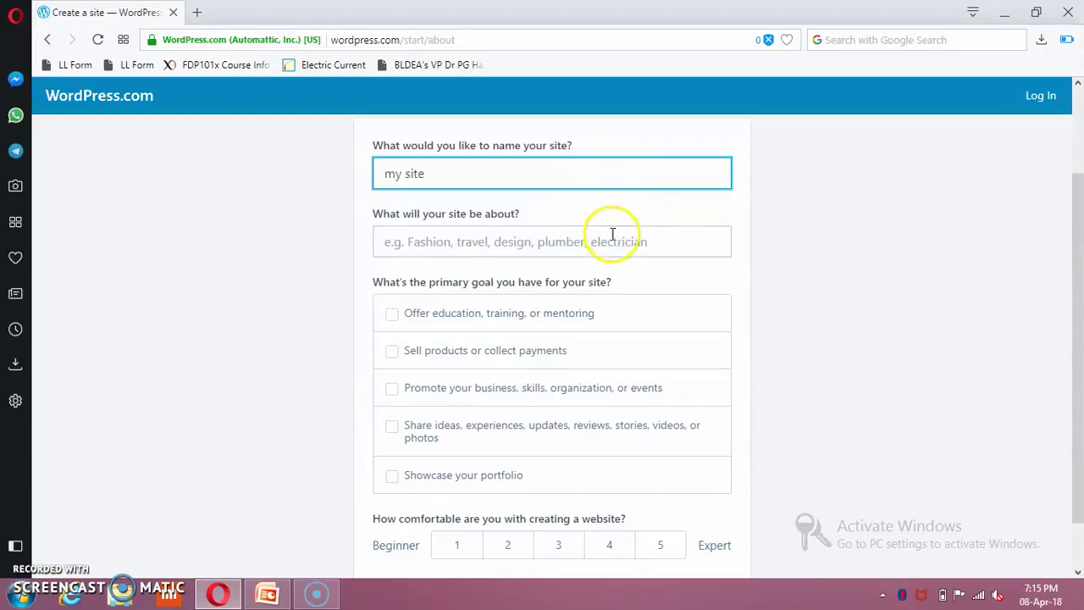
Step: Set what the site will be about to the suggested topic Education
{"action": "left_click", "coordinate": [660, 242]}
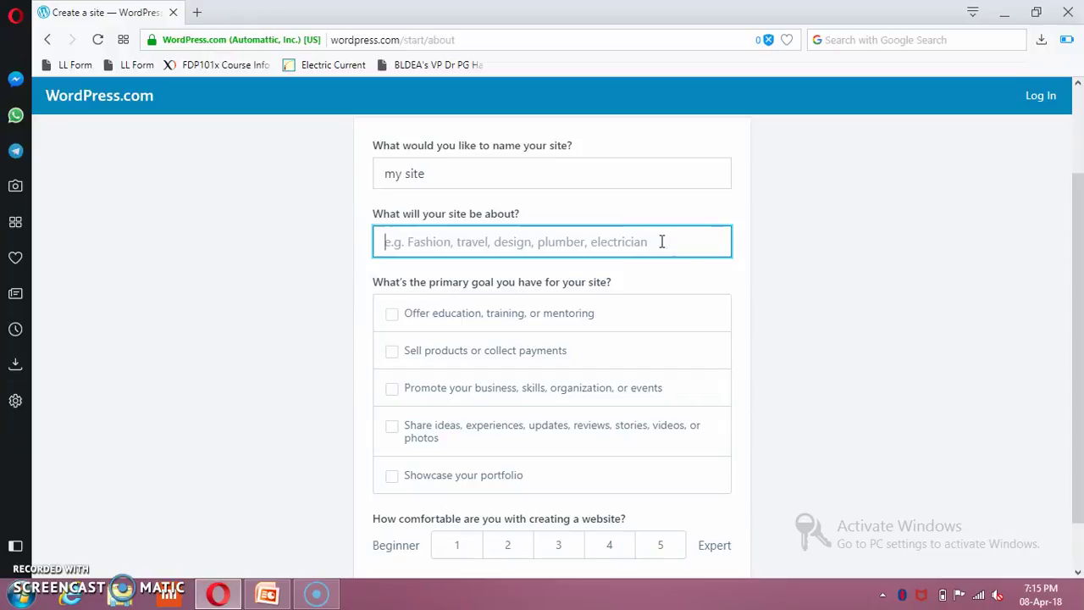
{"action": "type", "text": "edu"}
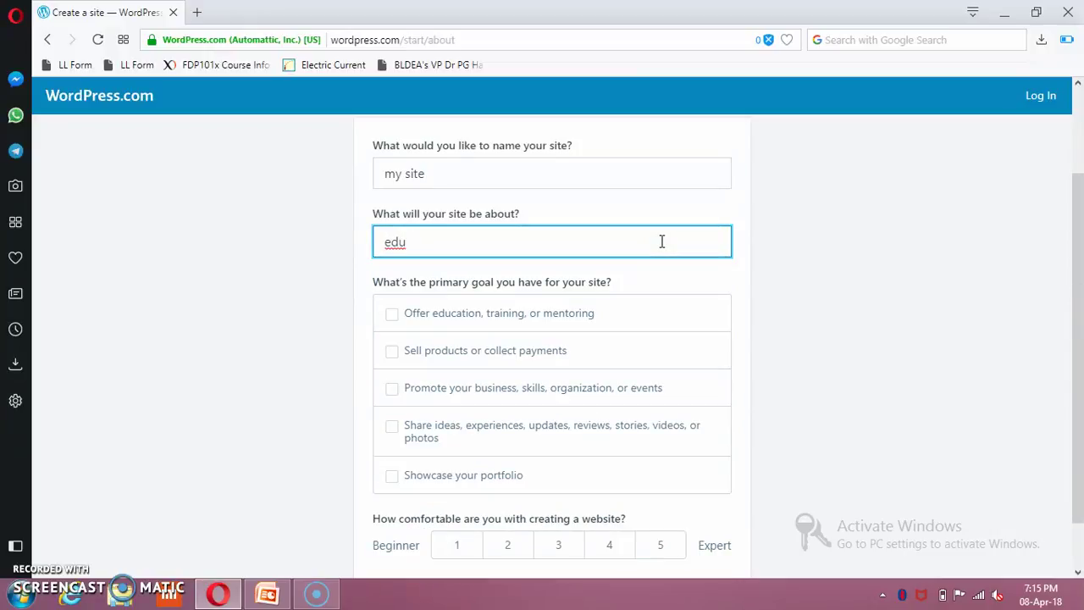
{"action": "key", "text": "BackSpace"}
{"action": "type", "text": "cation"}
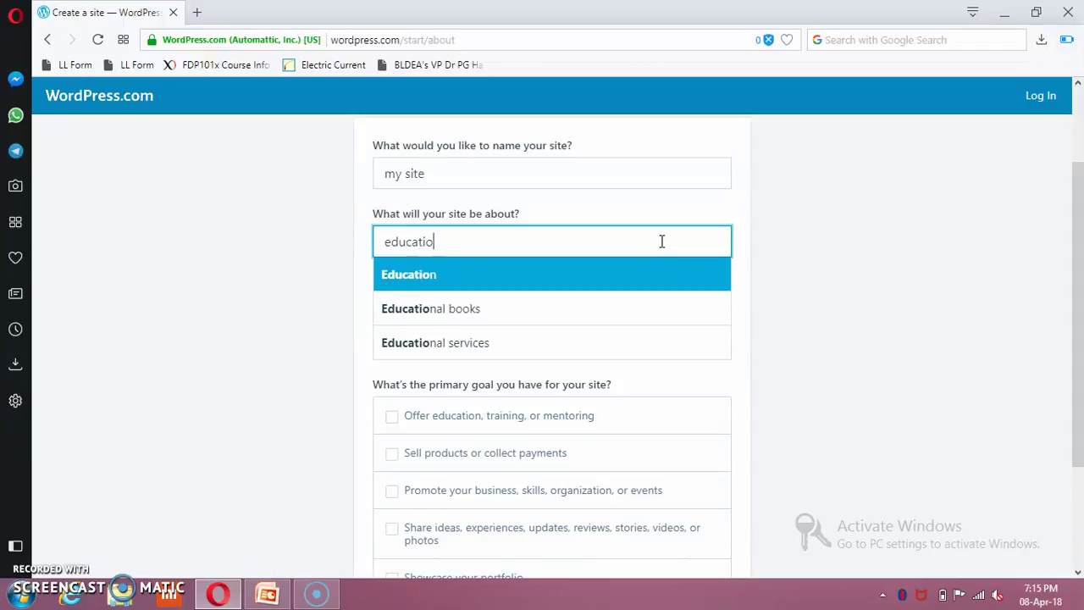
{"action": "left_click", "coordinate": [559, 282]}
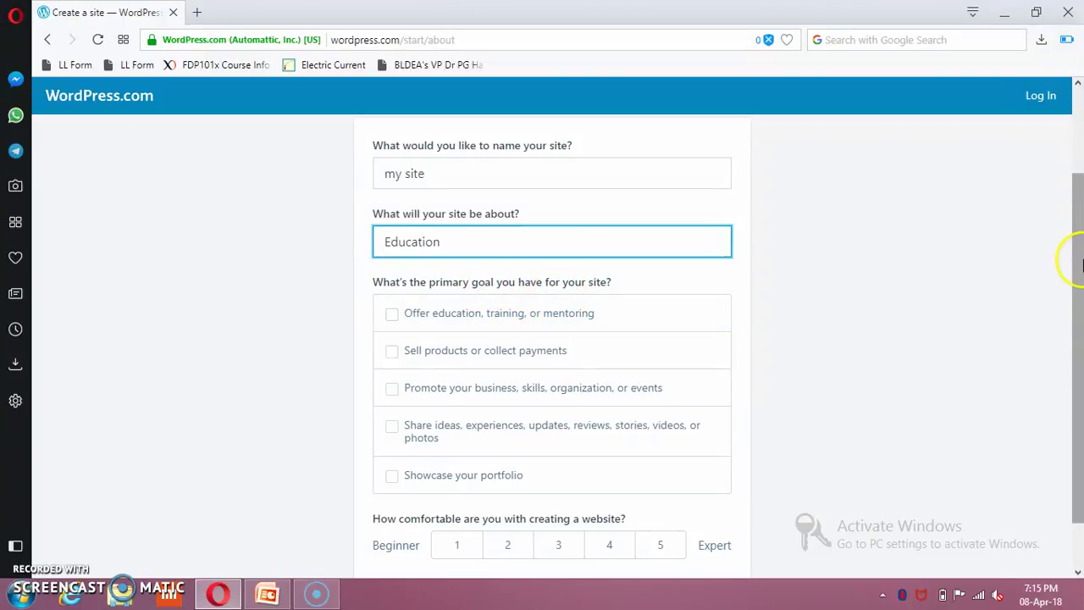
Step: Select the education, training, or mentoring goal and the portfolio goal, set website-creation comfort to 1, and continue
{"action": "left_click_drag", "start_coordinate": [1079, 245], "coordinate": [1073, 292]}
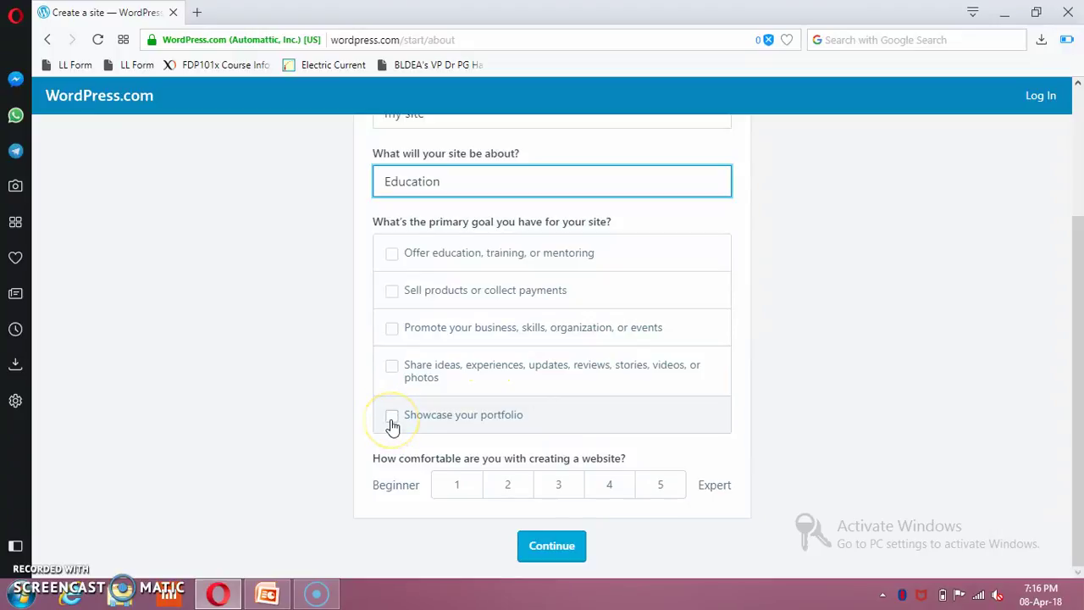
{"action": "left_click", "coordinate": [393, 257]}
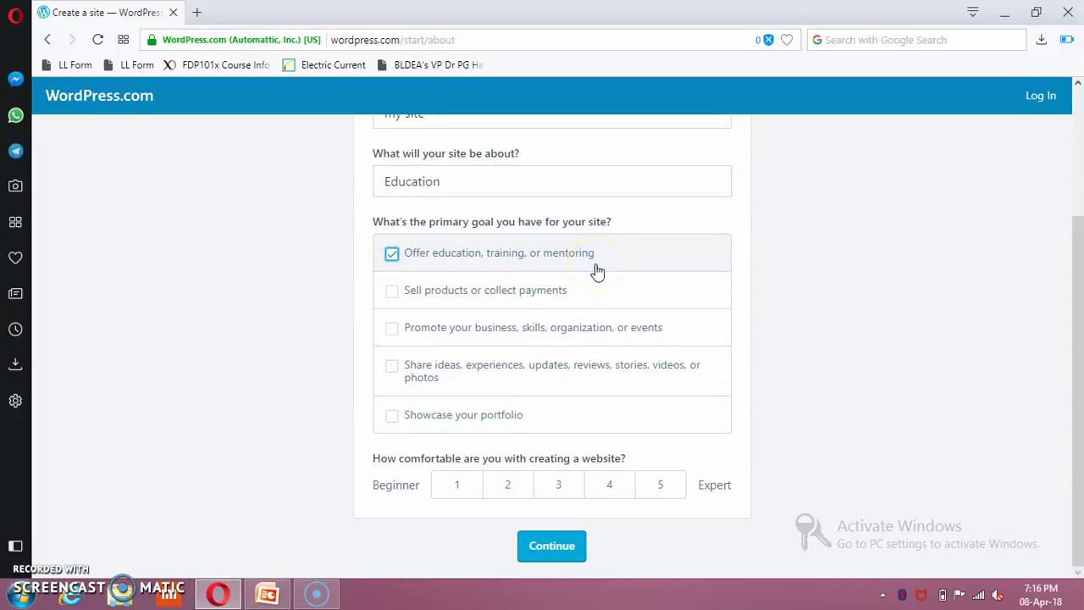
{"action": "left_click", "coordinate": [392, 417]}
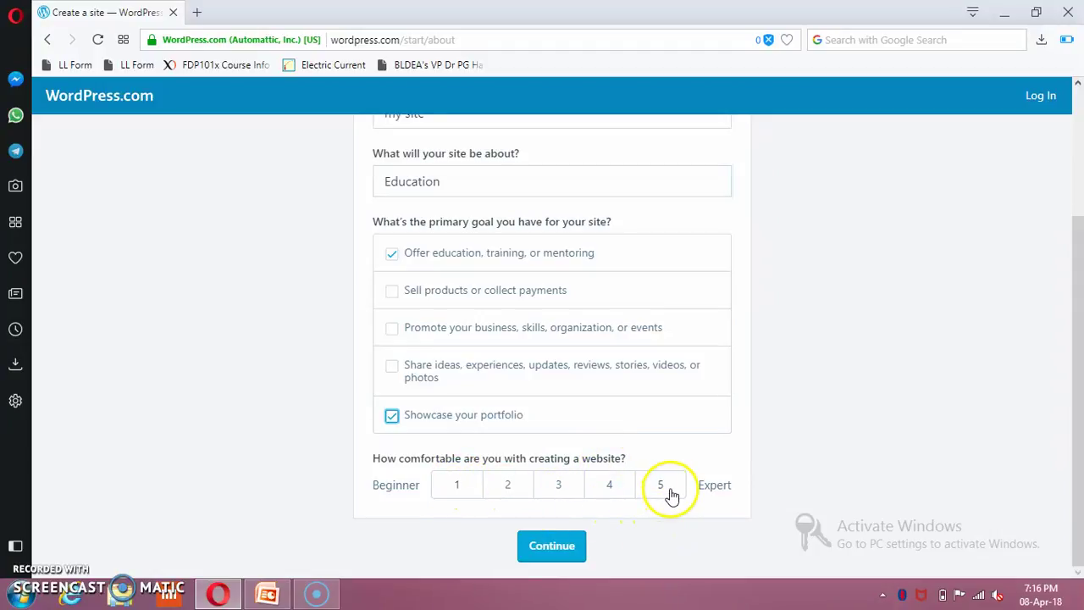
{"action": "left_click", "coordinate": [458, 486]}
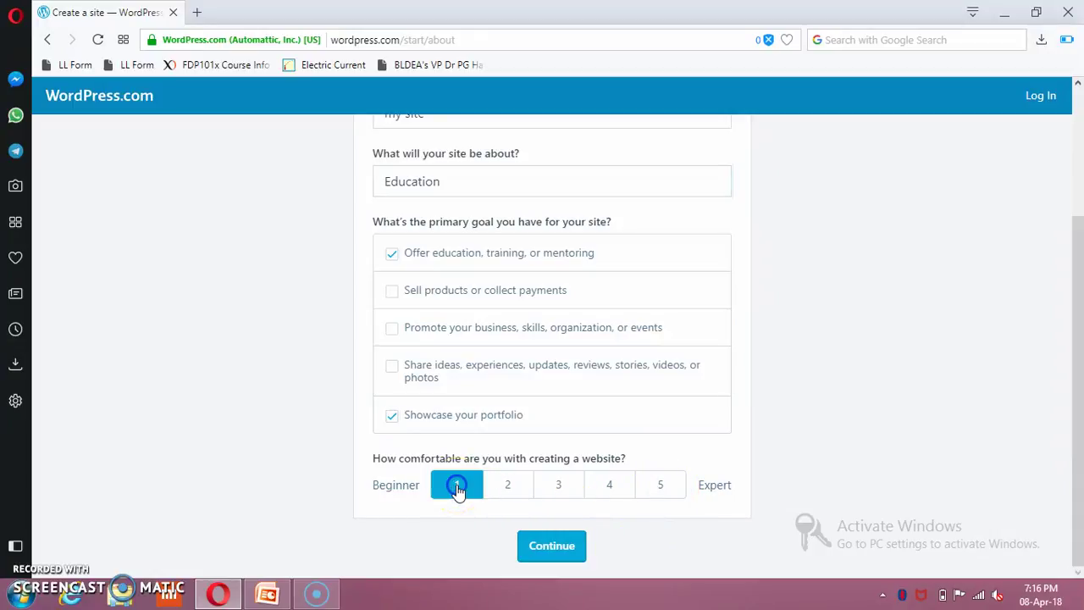
{"action": "left_click", "coordinate": [551, 547]}
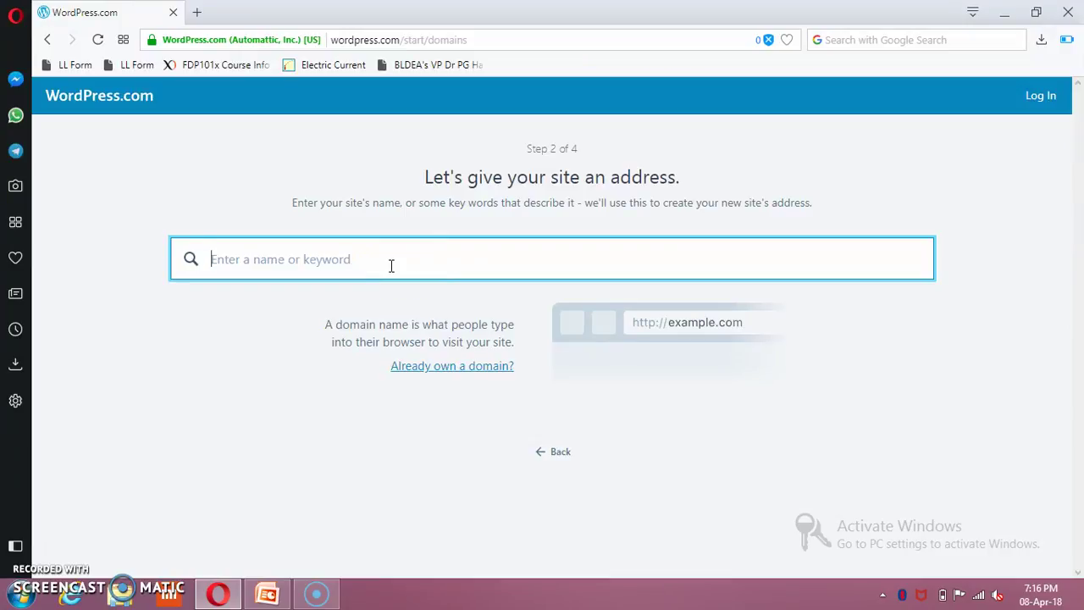
Step: Search for a site address with the keyword "mysite" and select the free wordpress.com address
{"action": "type", "text": "m"}
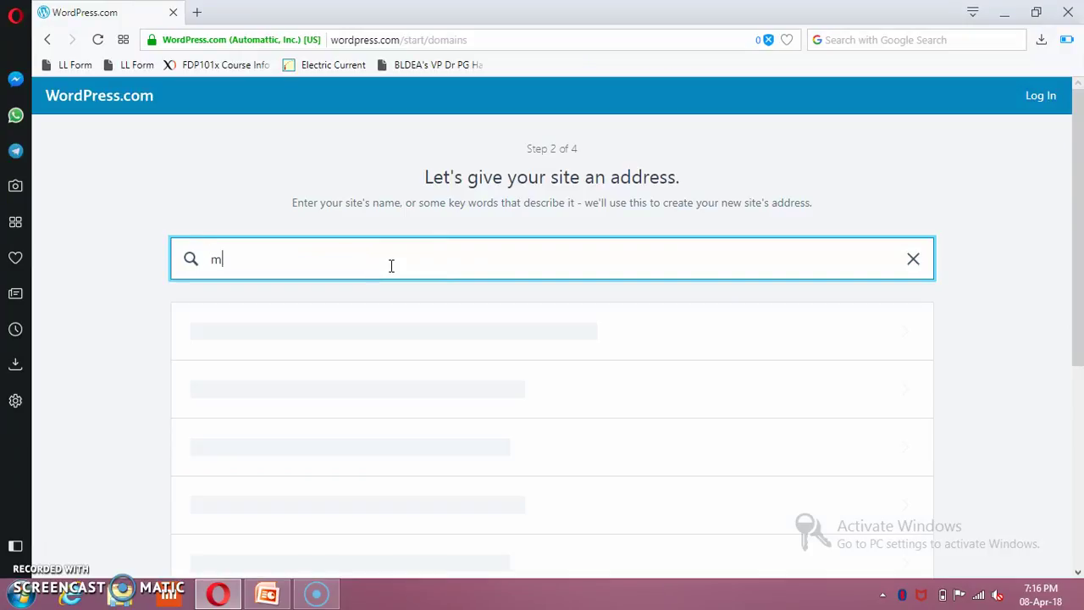
{"action": "type", "text": "ysite"}
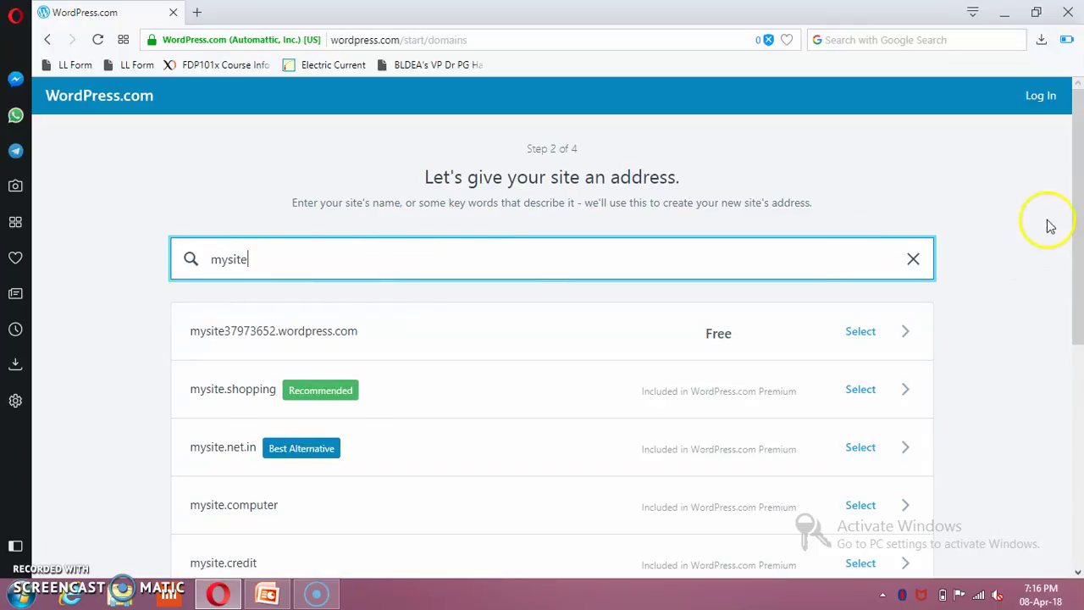
{"action": "left_click_drag", "start_coordinate": [1077, 193], "coordinate": [1074, 238]}
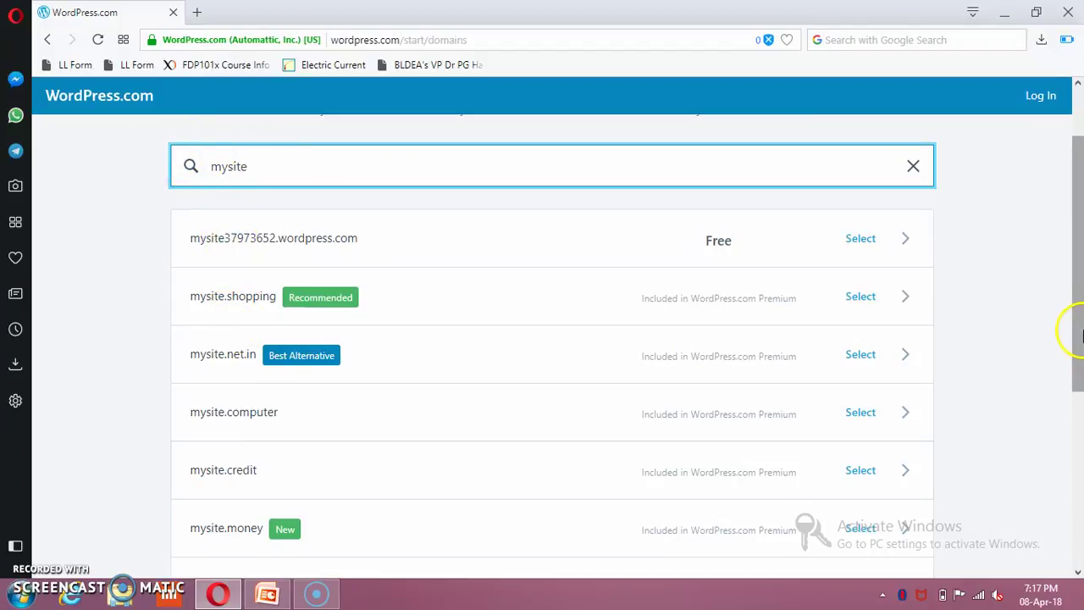
{"action": "left_click_drag", "start_coordinate": [1076, 299], "coordinate": [1071, 249]}
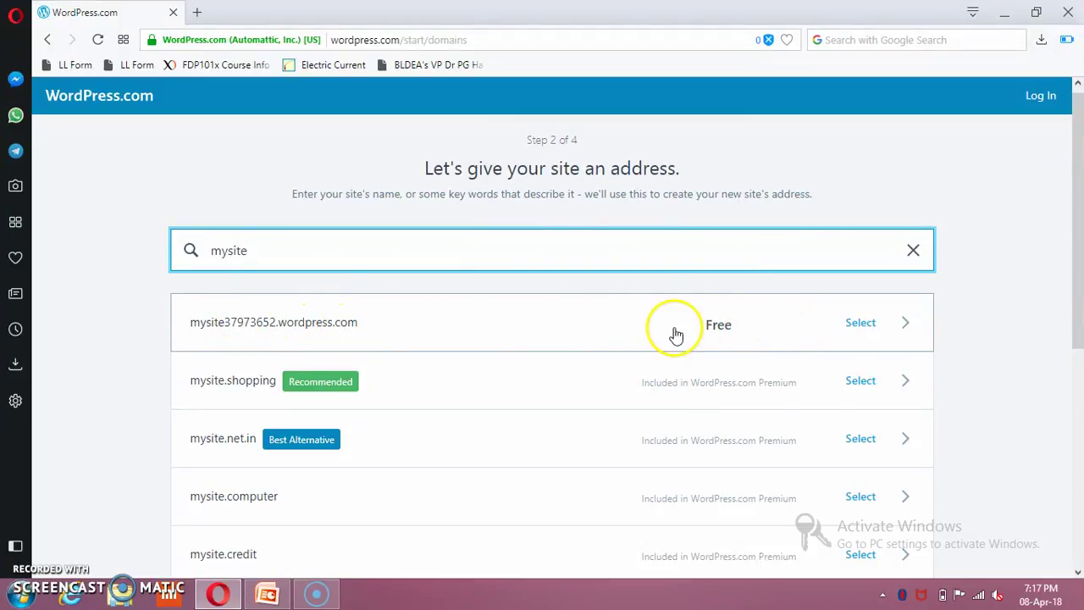
{"action": "left_click", "coordinate": [720, 330]}
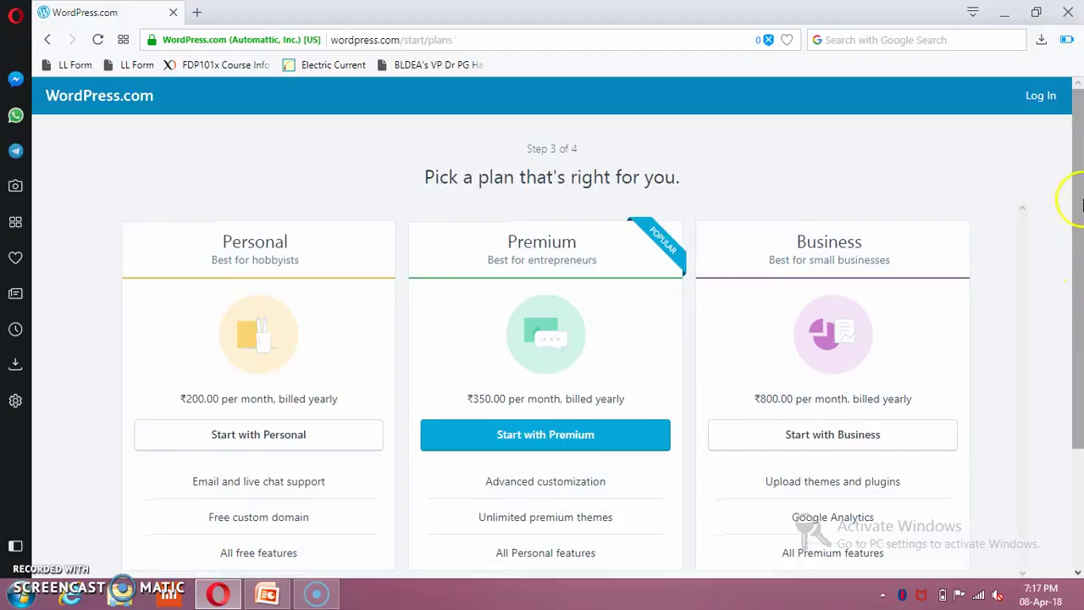
Step: Review the paid plans and choose to start with the Free plan
{"action": "left_click_drag", "start_coordinate": [1080, 177], "coordinate": [1079, 206]}
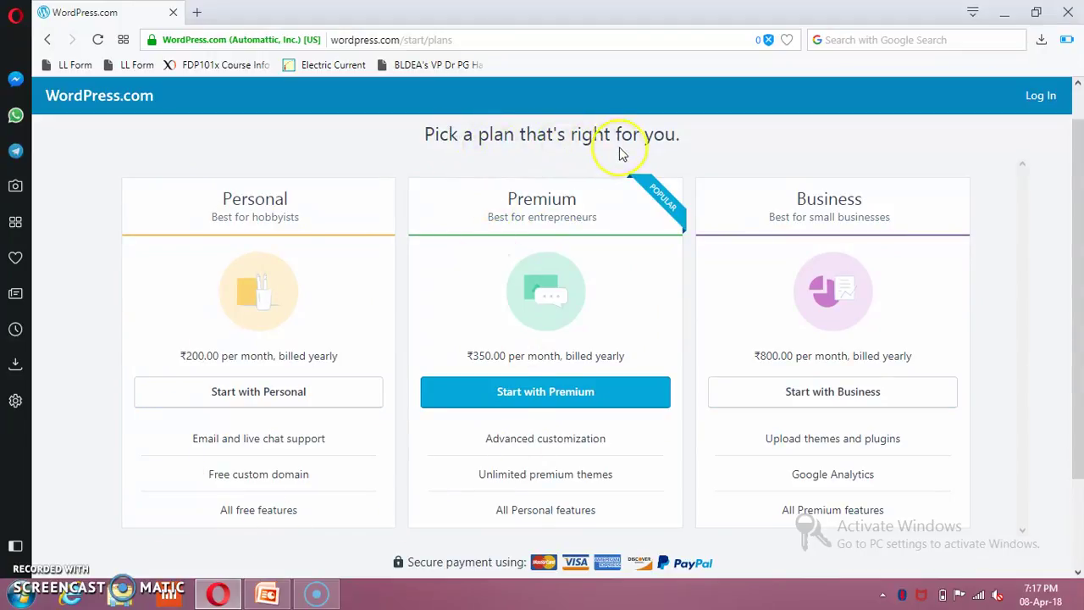
{"action": "left_click_drag", "start_coordinate": [1076, 214], "coordinate": [1073, 329]}
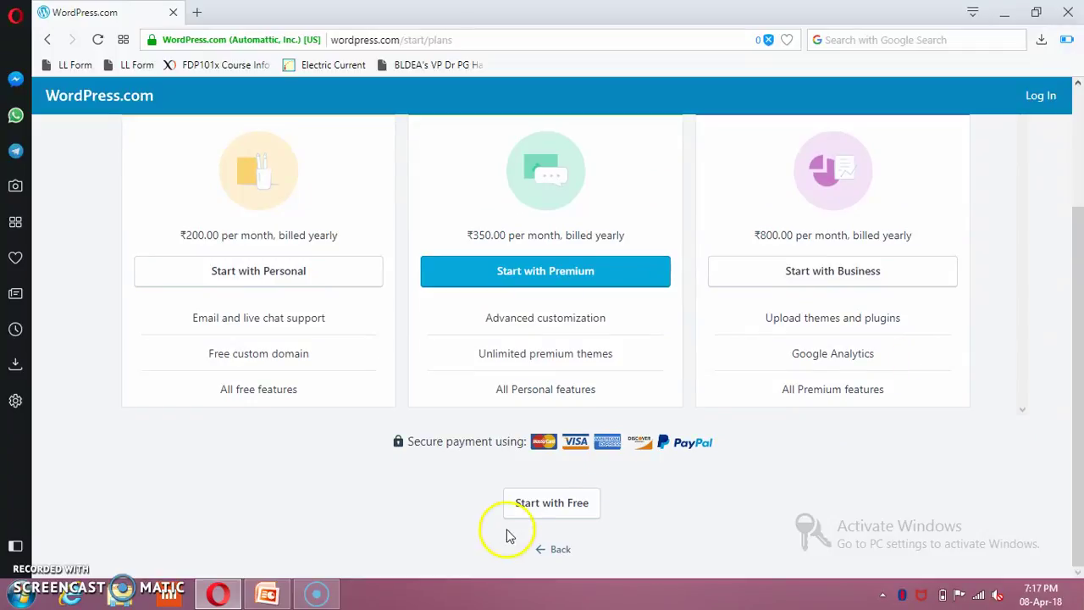
{"action": "left_click", "coordinate": [551, 506]}
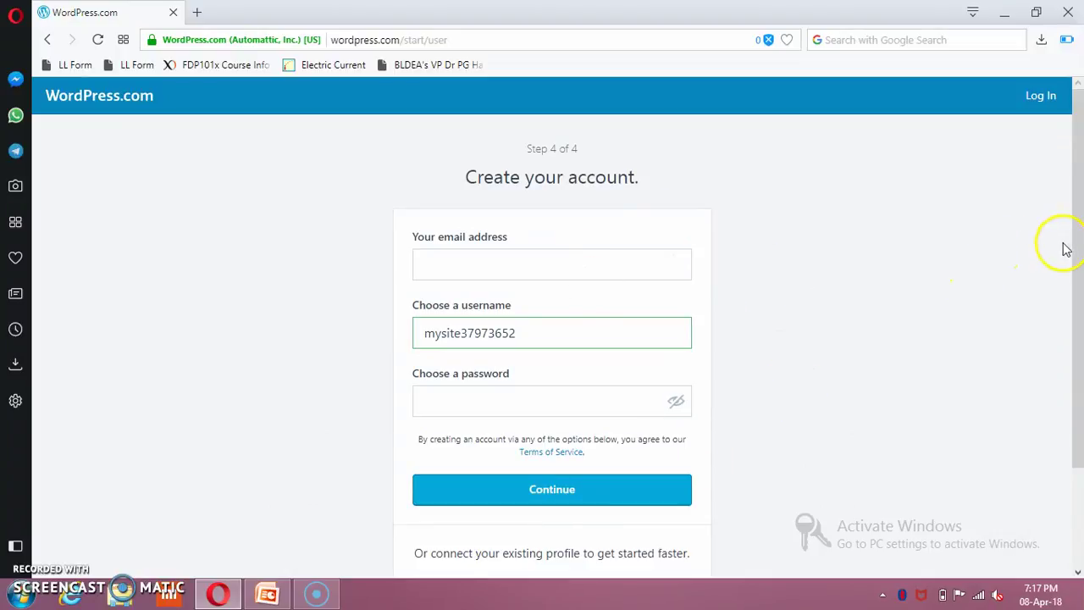
Step: Try to continue the account creation with the email address and password fields left empty
{"action": "scroll", "coordinate": [1079, 242], "scroll_direction": "down", "scroll_amount": 1}
{"action": "left_click", "coordinate": [430, 234]}
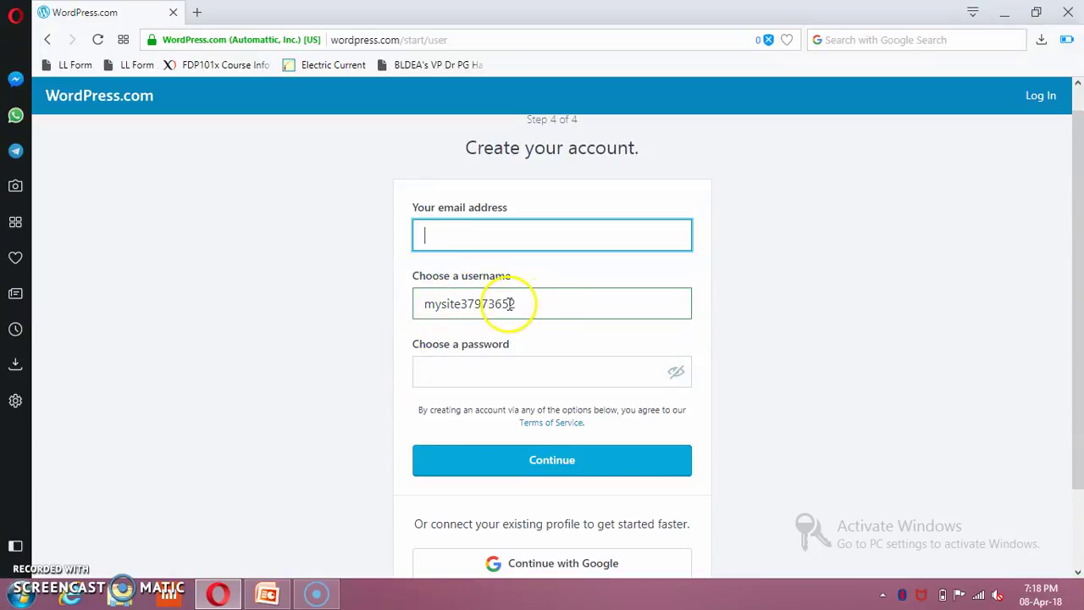
{"action": "left_click", "coordinate": [466, 367]}
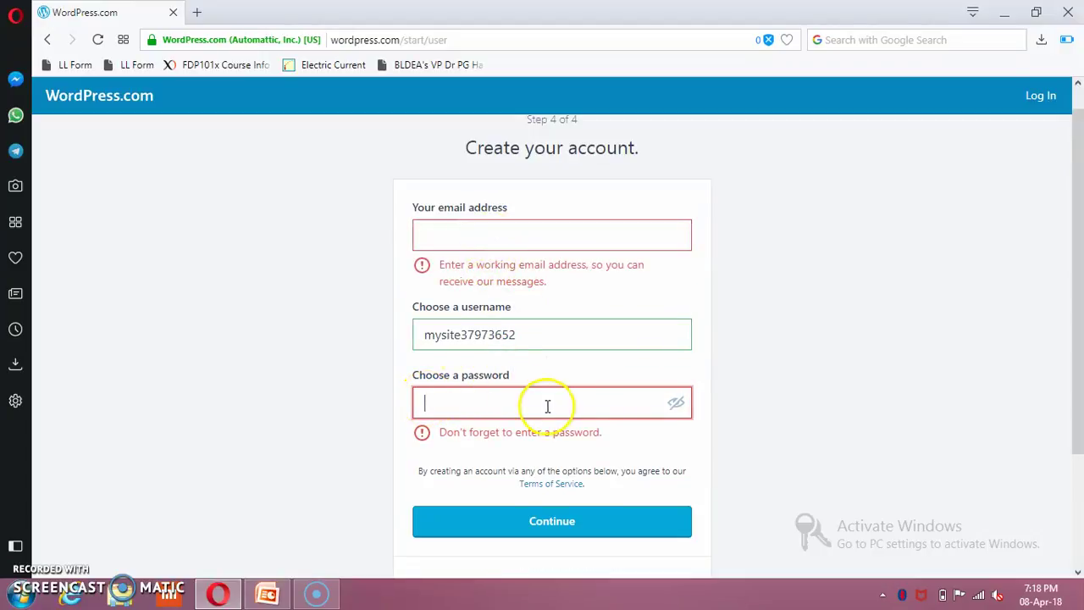
{"action": "left_click", "coordinate": [539, 521]}
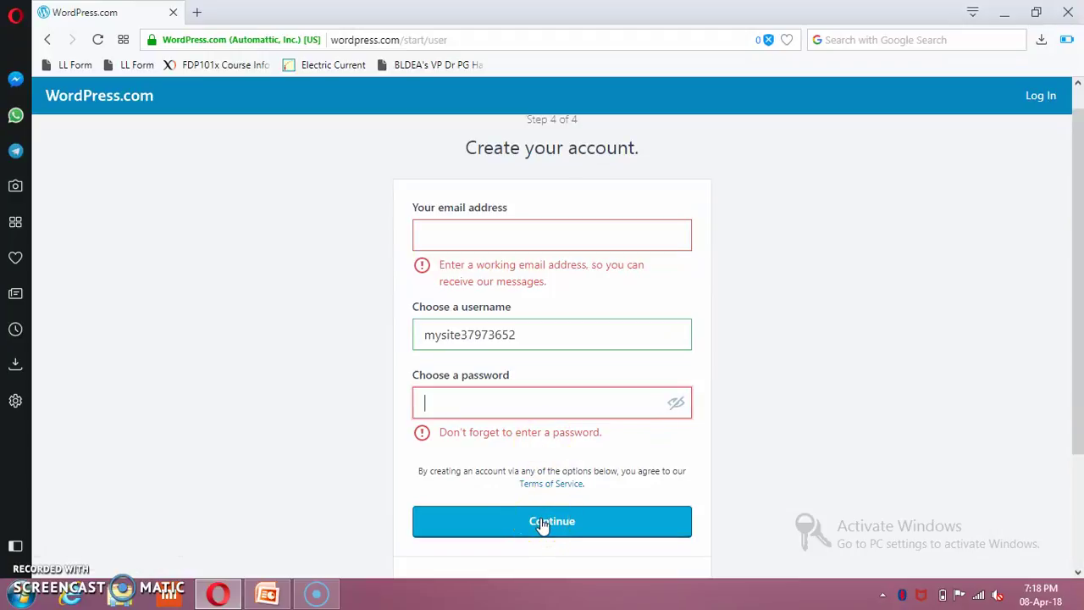
Step: Review the email address, username and password fields of the account creation form
{"action": "left_click", "coordinate": [546, 523]}
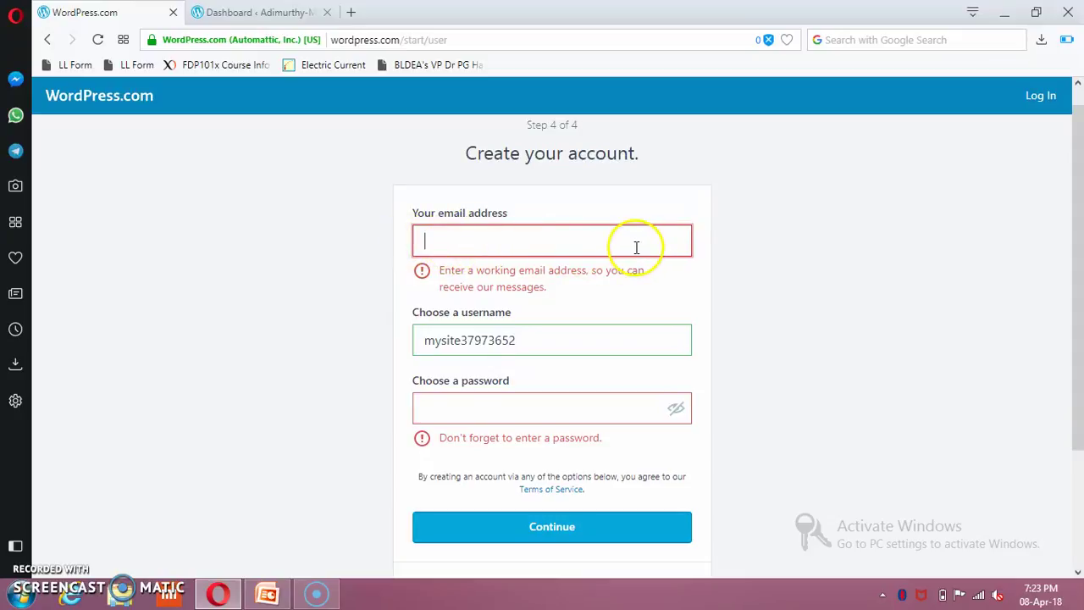
{"action": "left_click", "coordinate": [460, 314]}
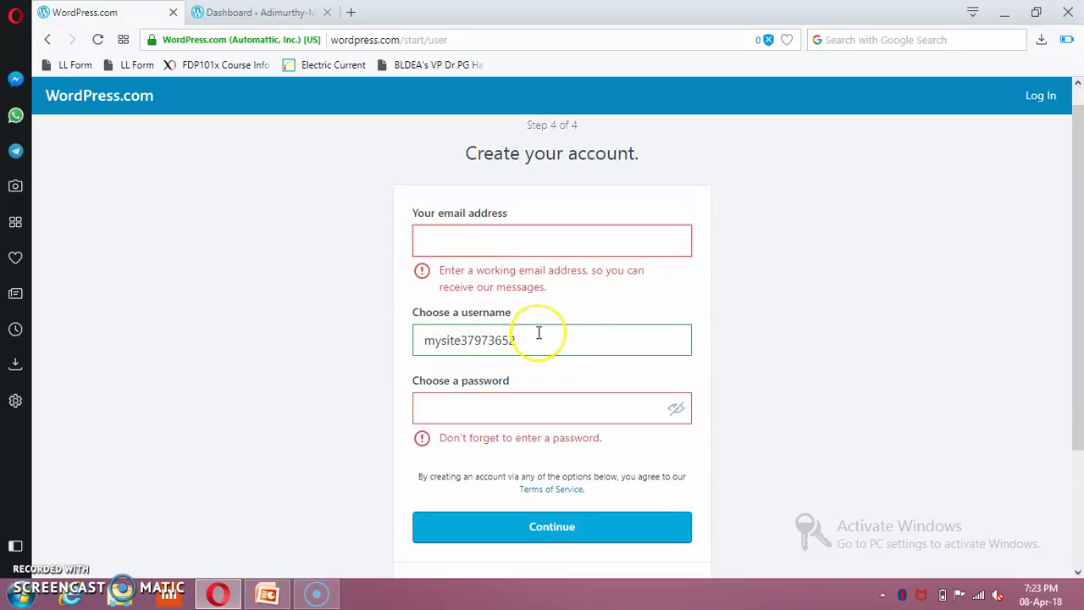
{"action": "left_click", "coordinate": [431, 410]}
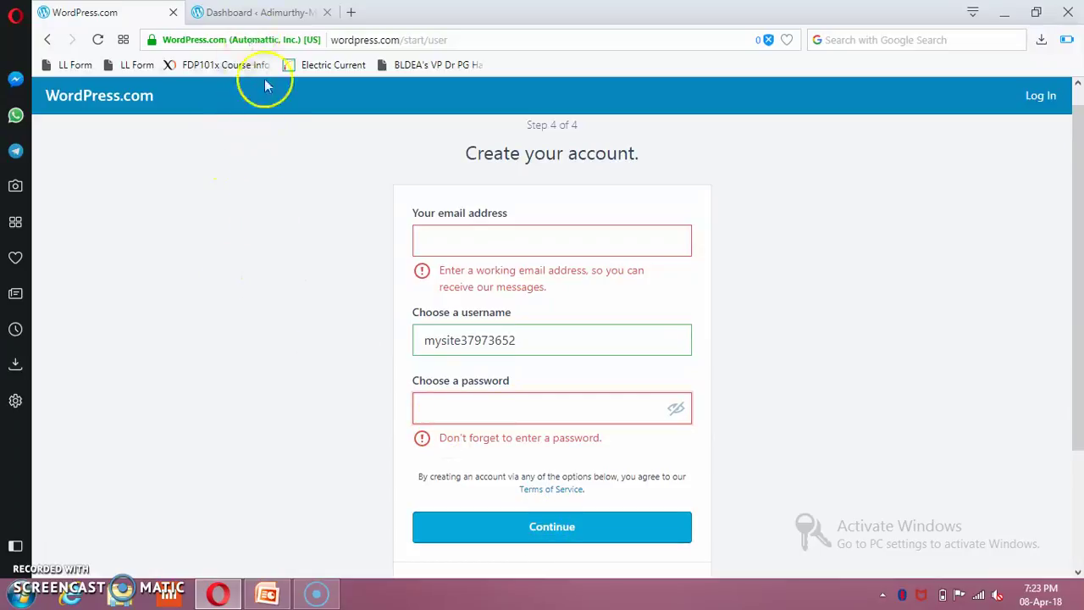
Step: Switch to the existing site's dashboard and examine its admin sections, including Posts, Media, Links, Pages and Appearance
{"action": "left_click", "coordinate": [246, 15]}
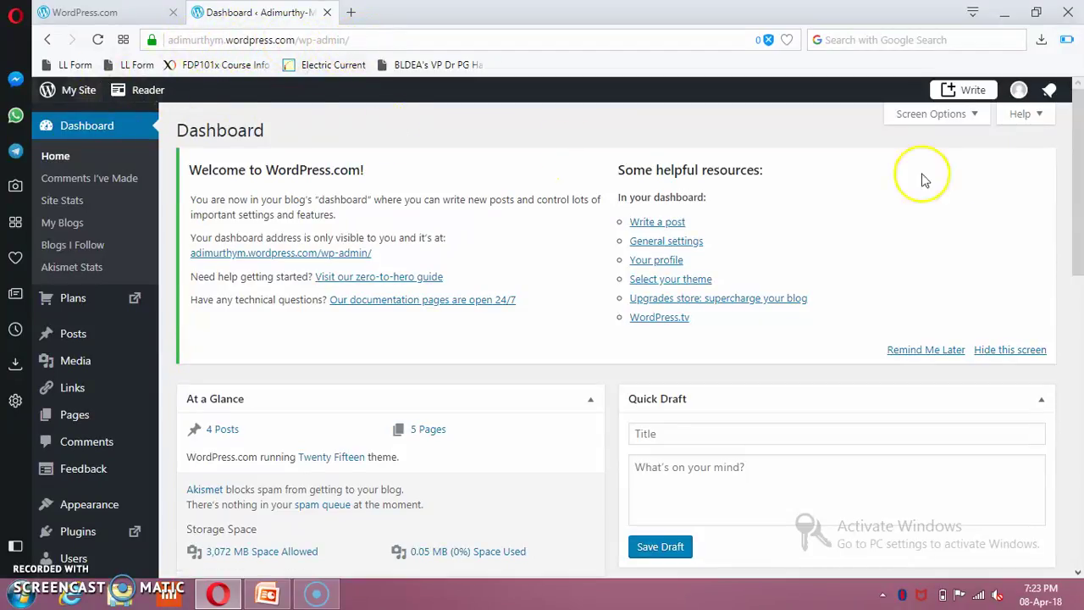
{"action": "left_click_drag", "start_coordinate": [1079, 172], "coordinate": [1055, 133]}
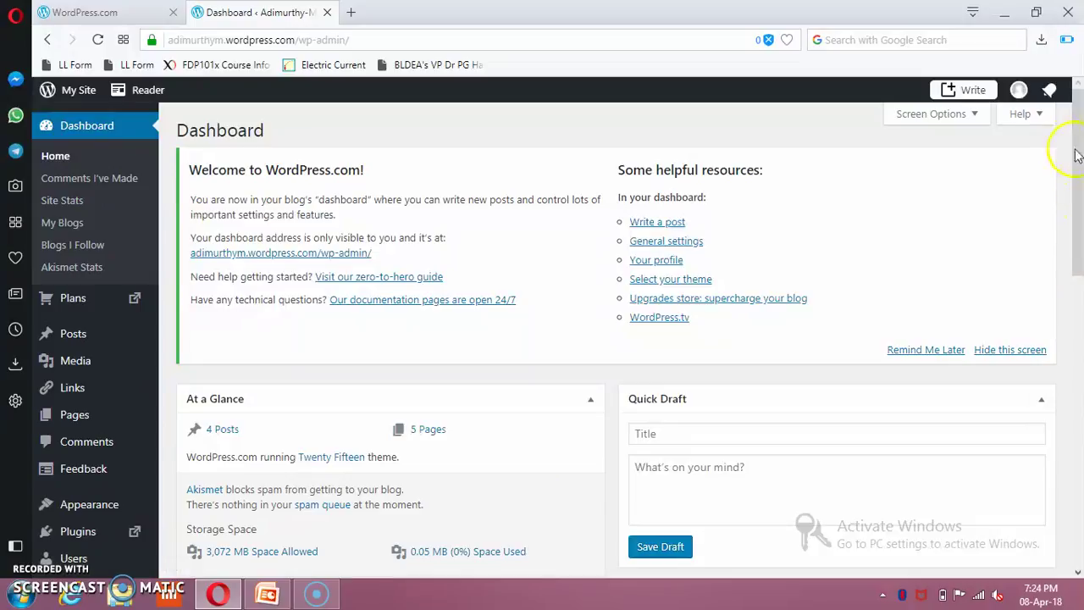
{"action": "mouse_move", "coordinate": [1067, 119]}
{"action": "left_mouse_down"}
{"action": "mouse_move", "coordinate": [1067, 230]}
{"action": "mouse_move", "coordinate": [1069, 127]}
{"action": "left_mouse_up"}
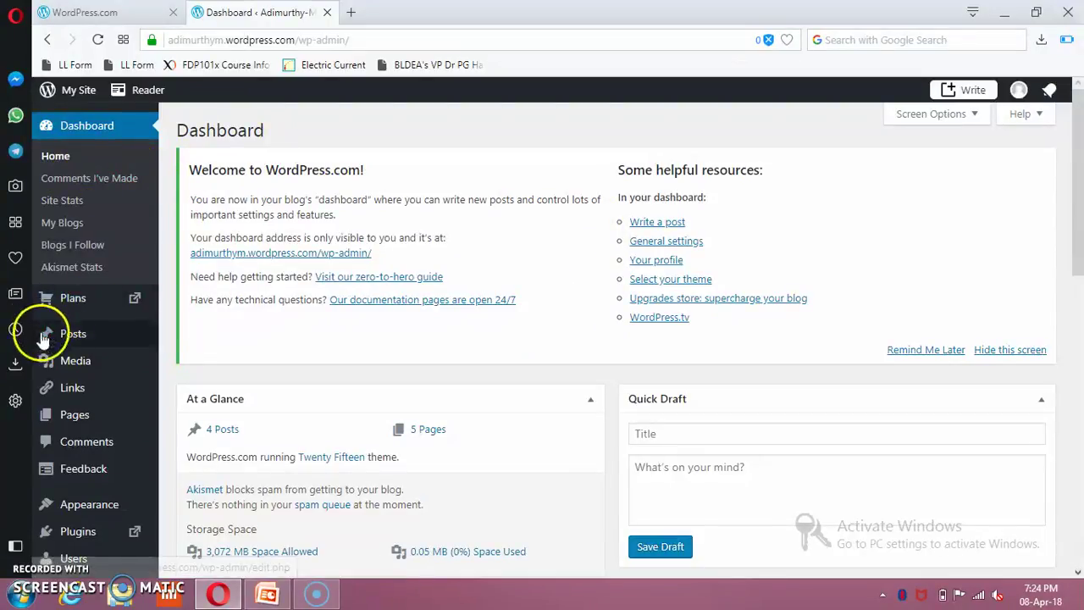
{"action": "mouse_move", "coordinate": [68, 340]}
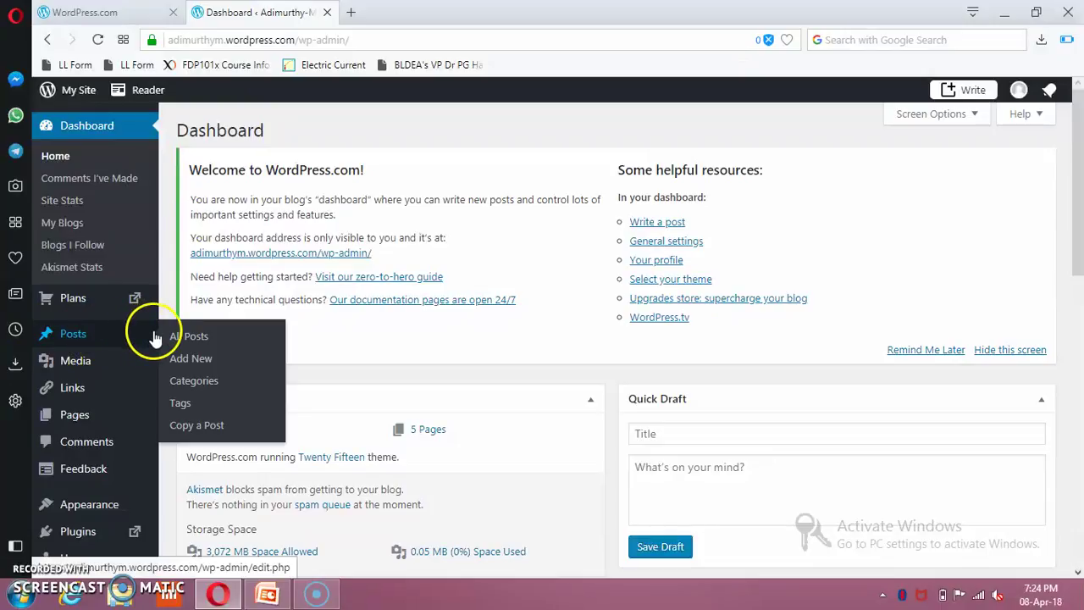
{"action": "mouse_move", "coordinate": [107, 376]}
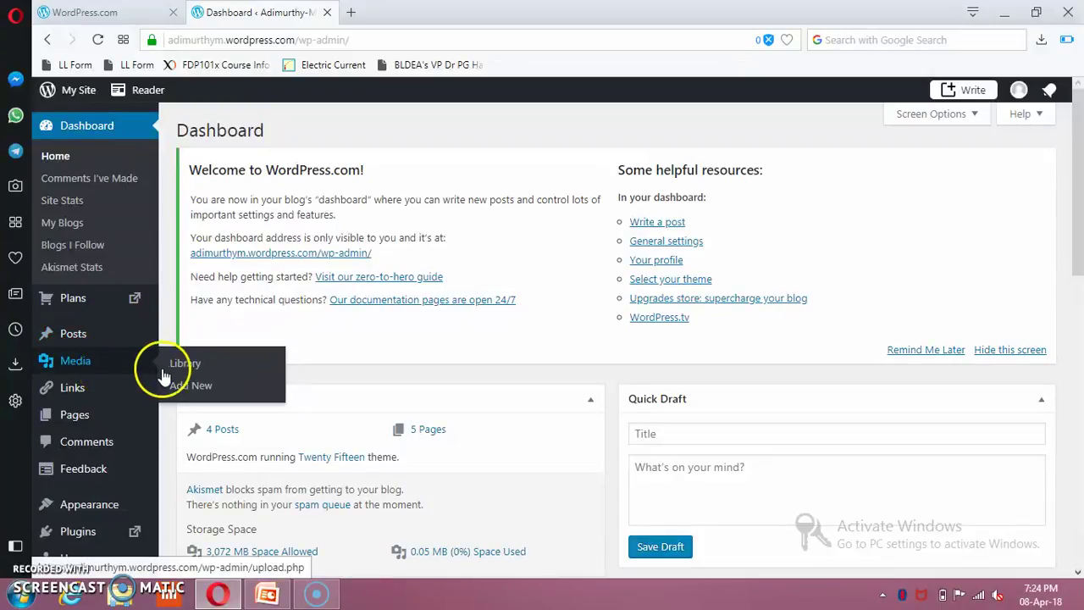
{"action": "left_click", "coordinate": [127, 396]}
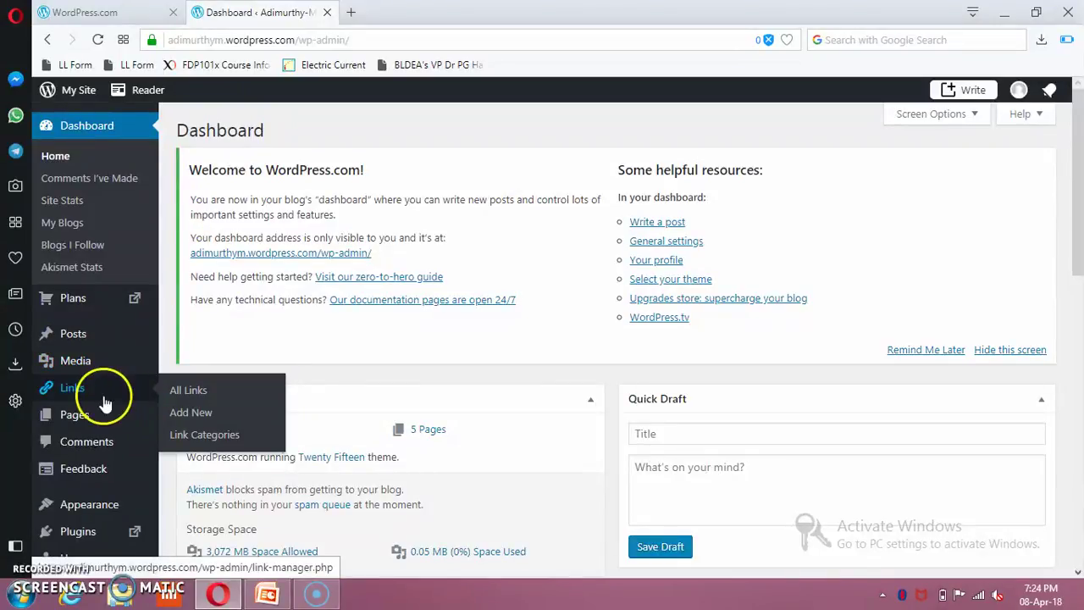
{"action": "mouse_move", "coordinate": [87, 418]}
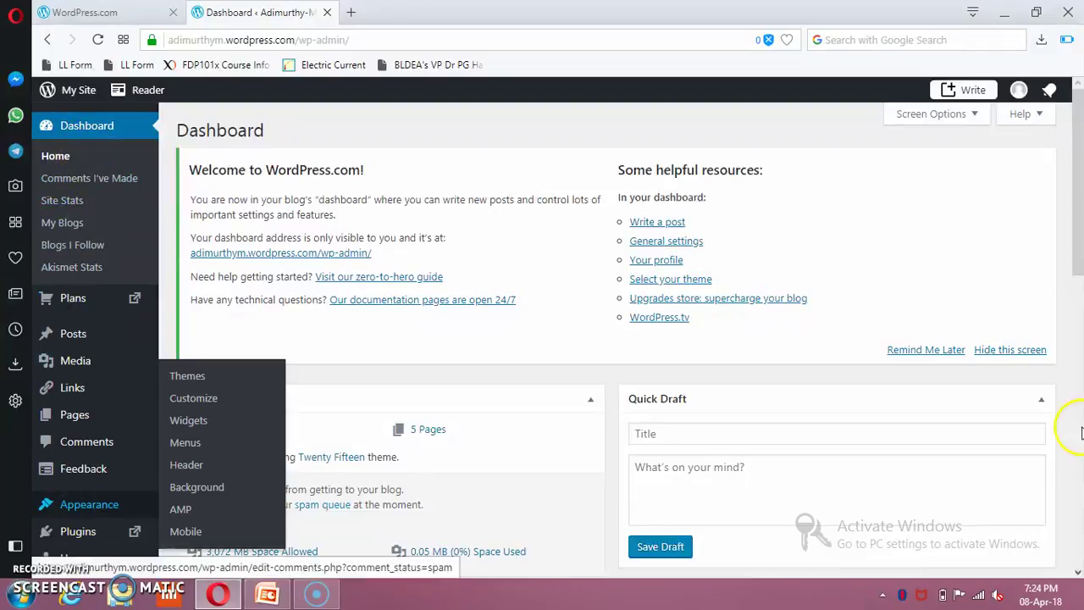
{"action": "left_click_drag", "start_coordinate": [1078, 188], "coordinate": [1065, 158]}
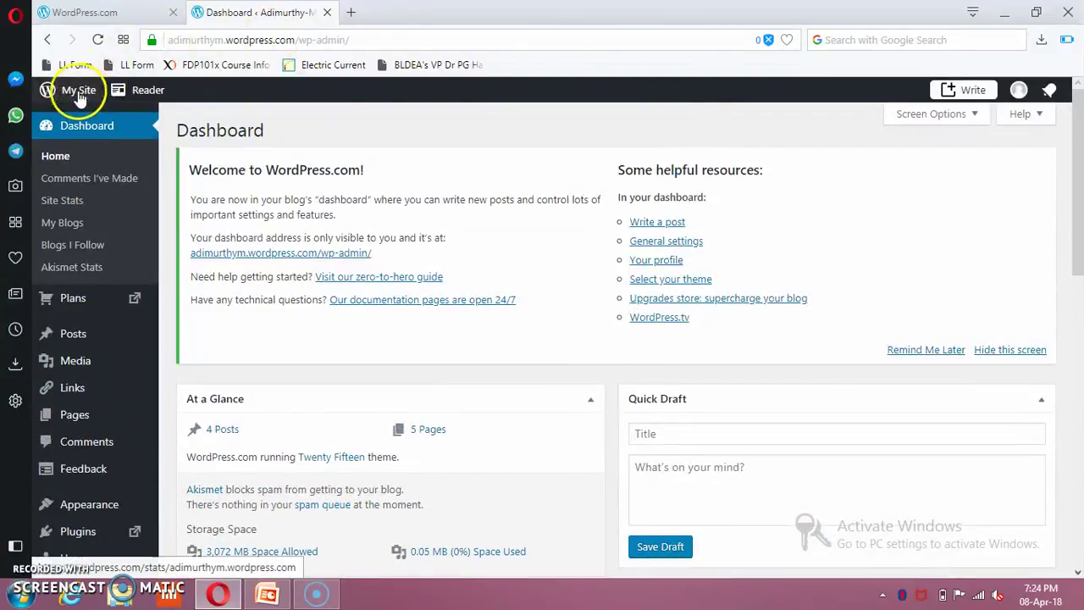
Step: View the live site and look through its home page posts and page links
{"action": "left_click", "coordinate": [78, 90]}
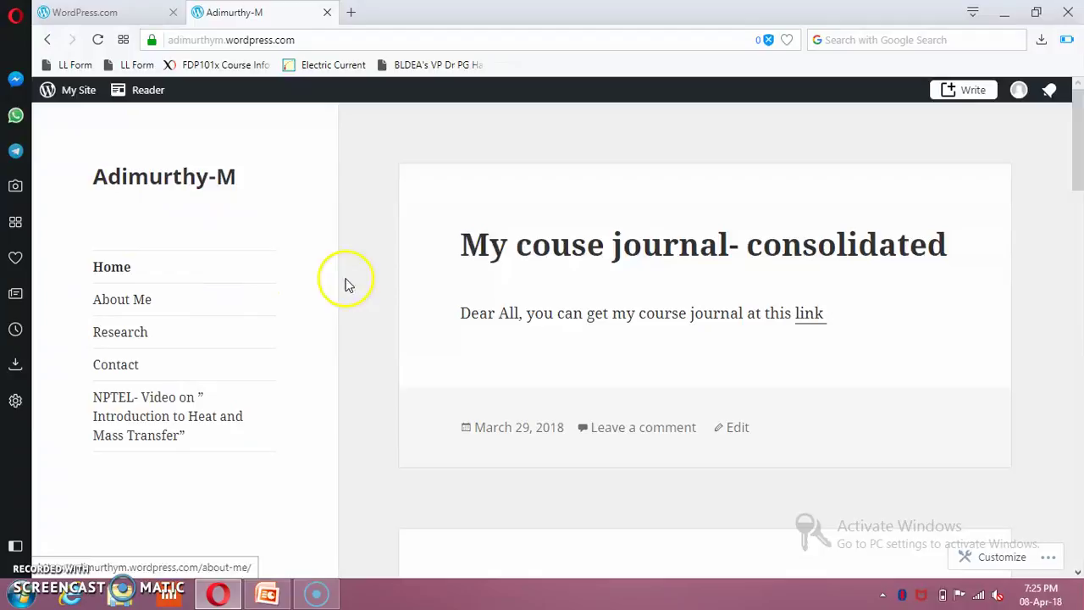
{"action": "left_click_drag", "start_coordinate": [1073, 186], "coordinate": [1066, 165]}
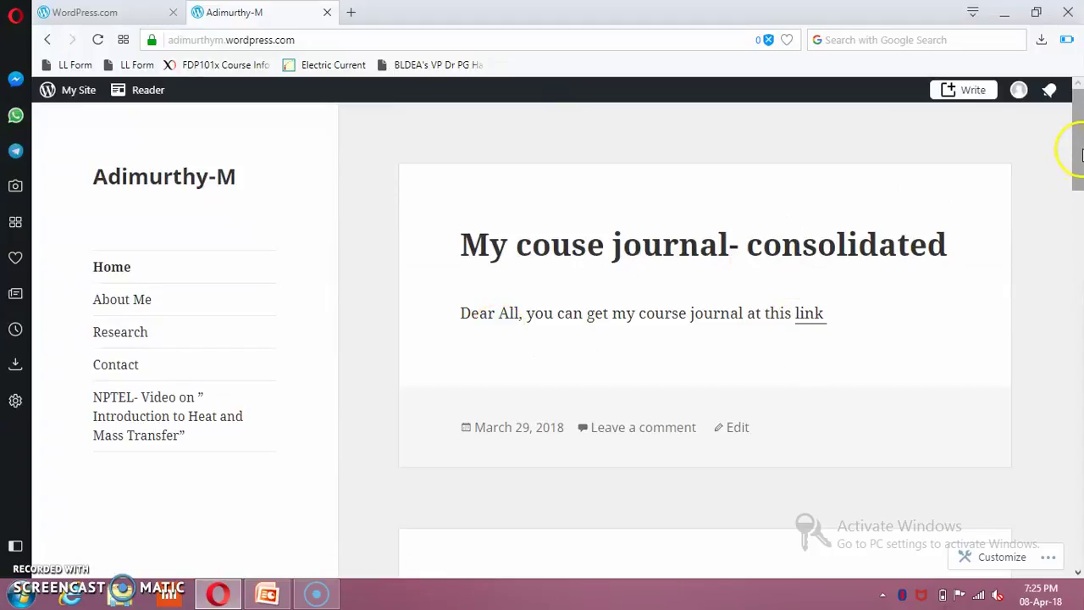
{"action": "left_click_drag", "start_coordinate": [1077, 144], "coordinate": [1074, 220]}
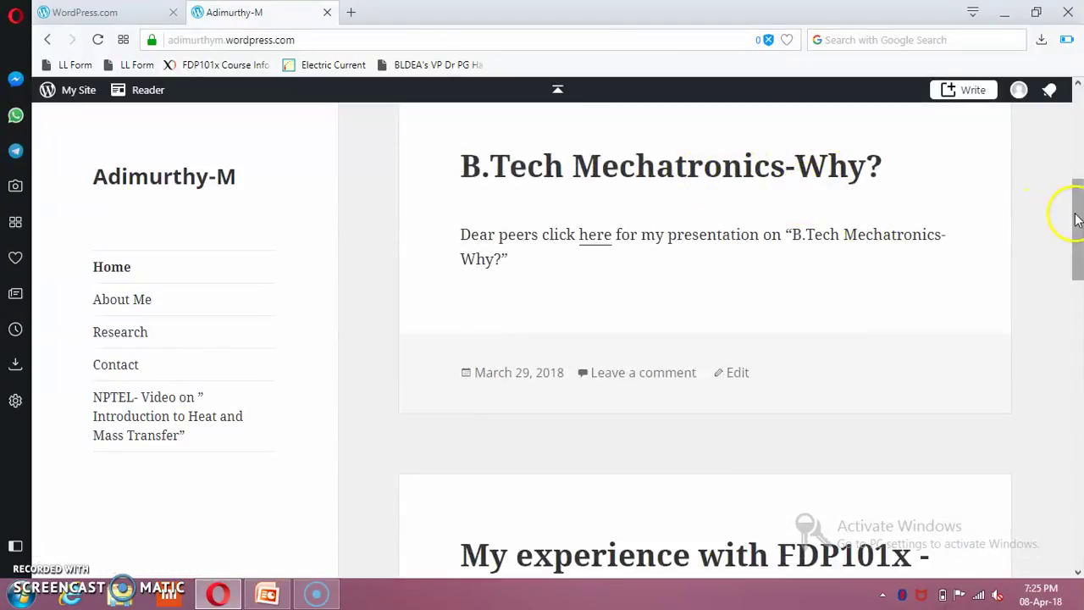
{"action": "left_click_drag", "start_coordinate": [1074, 208], "coordinate": [1070, 296]}
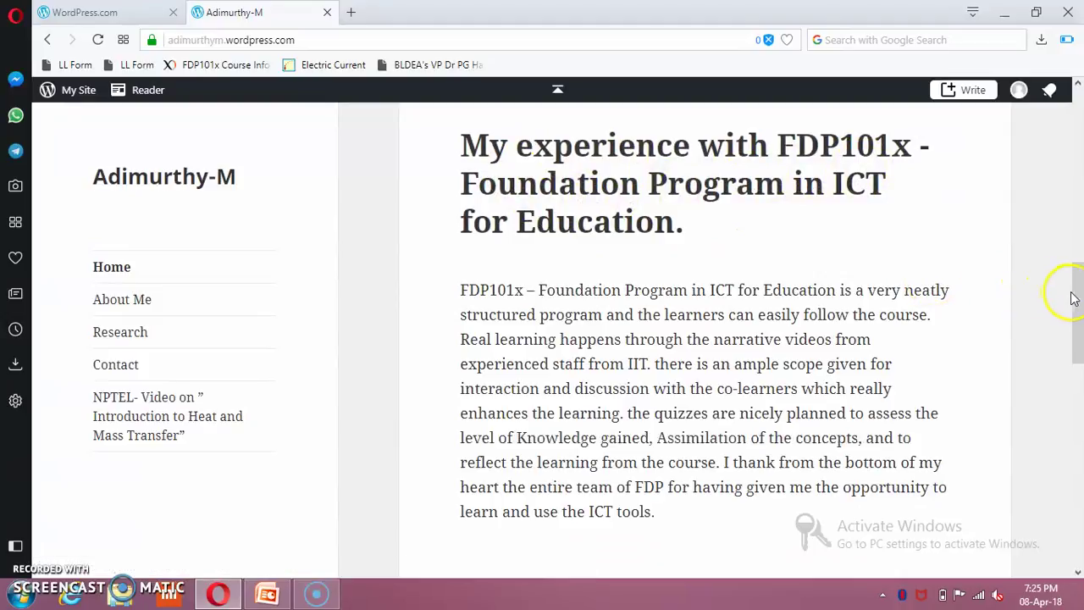
{"action": "left_click_drag", "start_coordinate": [1077, 303], "coordinate": [1066, 211]}
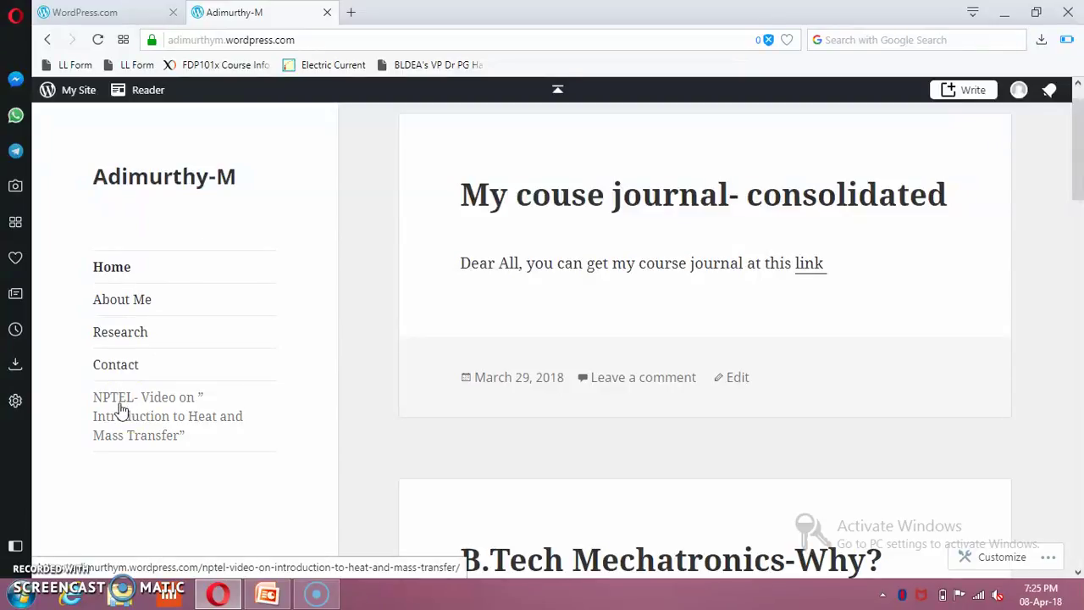
Step: Open the site's admin dashboard by appending /wp-admin to the site address
{"action": "left_click", "coordinate": [305, 40]}
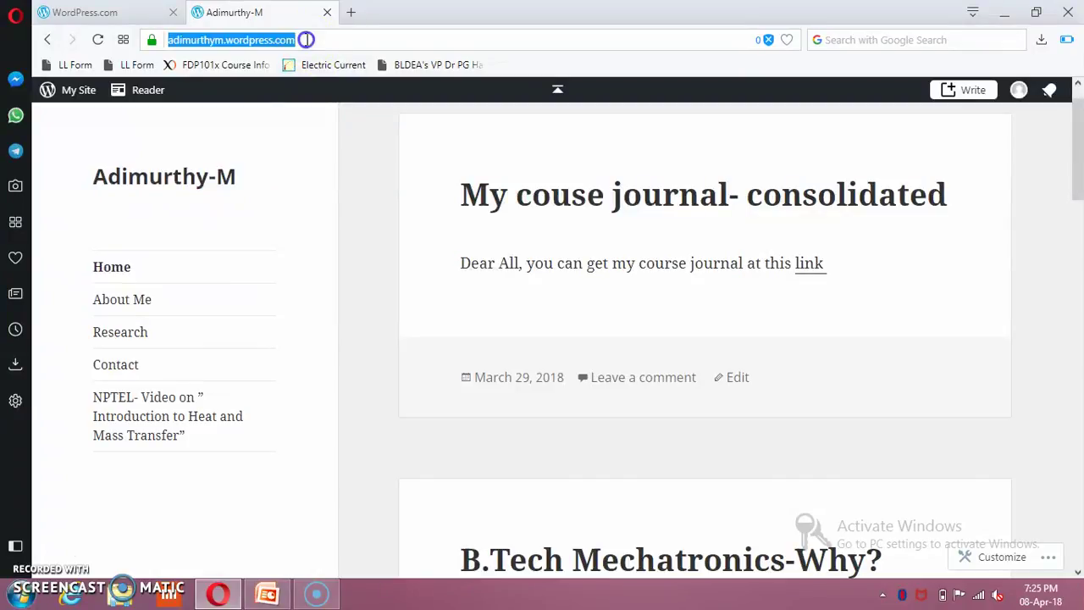
{"action": "left_click", "coordinate": [302, 39]}
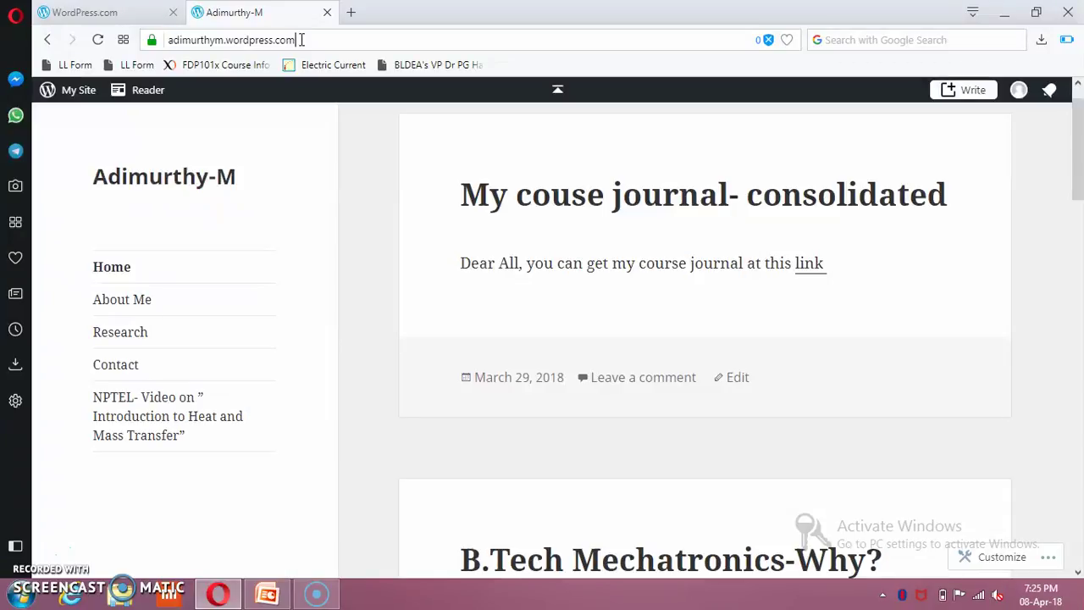
{"action": "type", "text": "/"}
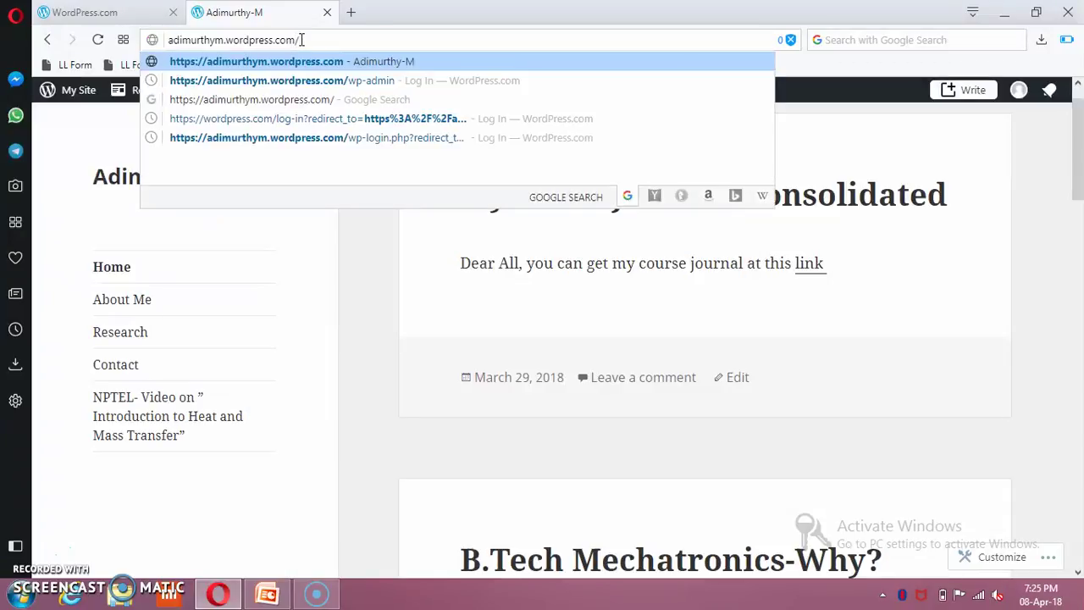
{"action": "type", "text": "wp-adm"}
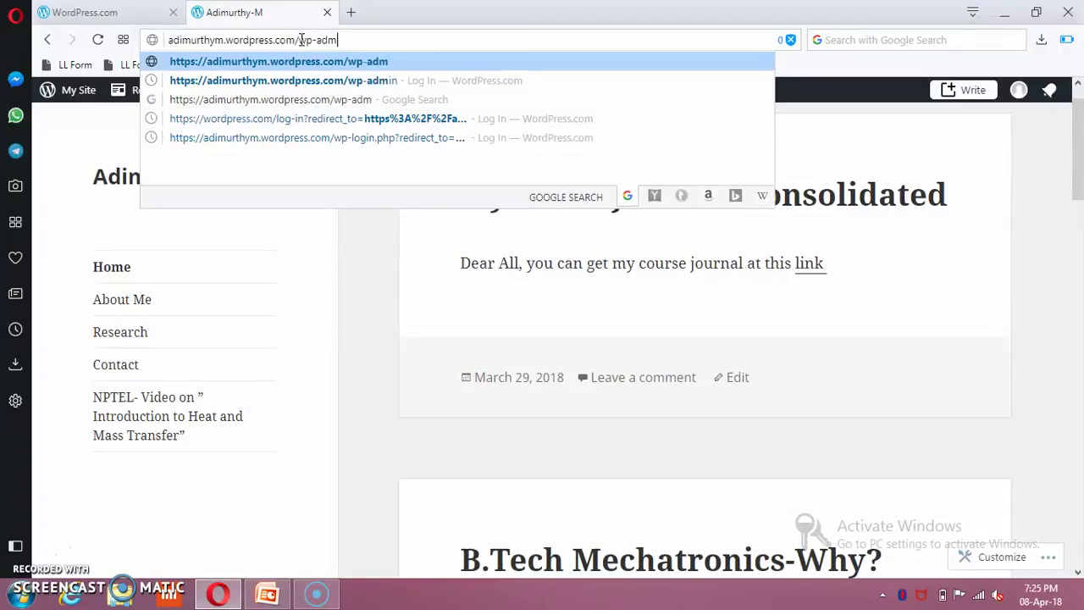
{"action": "type", "text": "in"}
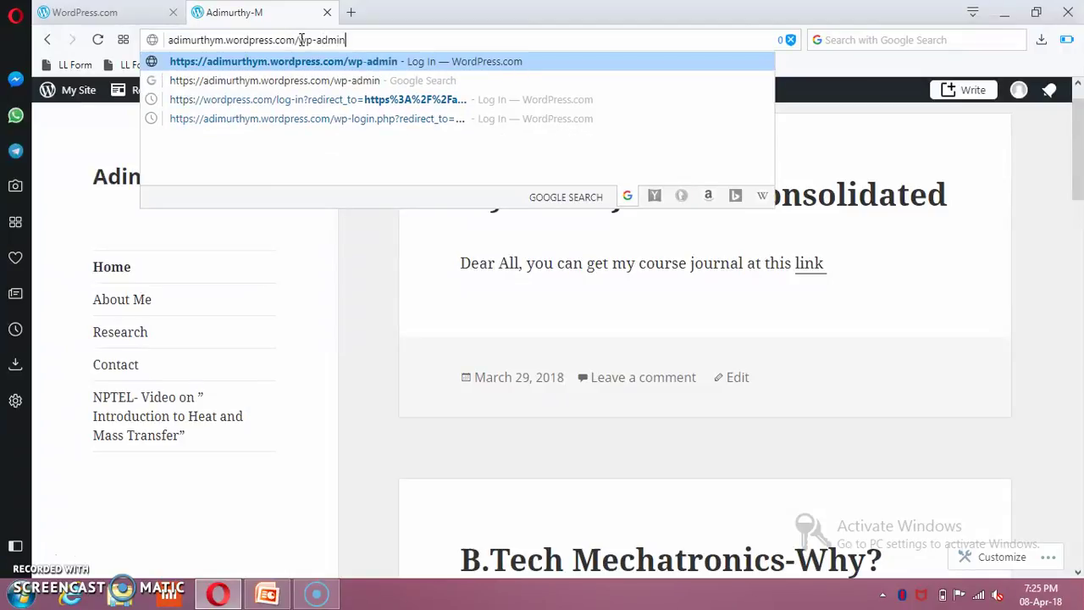
{"action": "key", "text": "Return"}
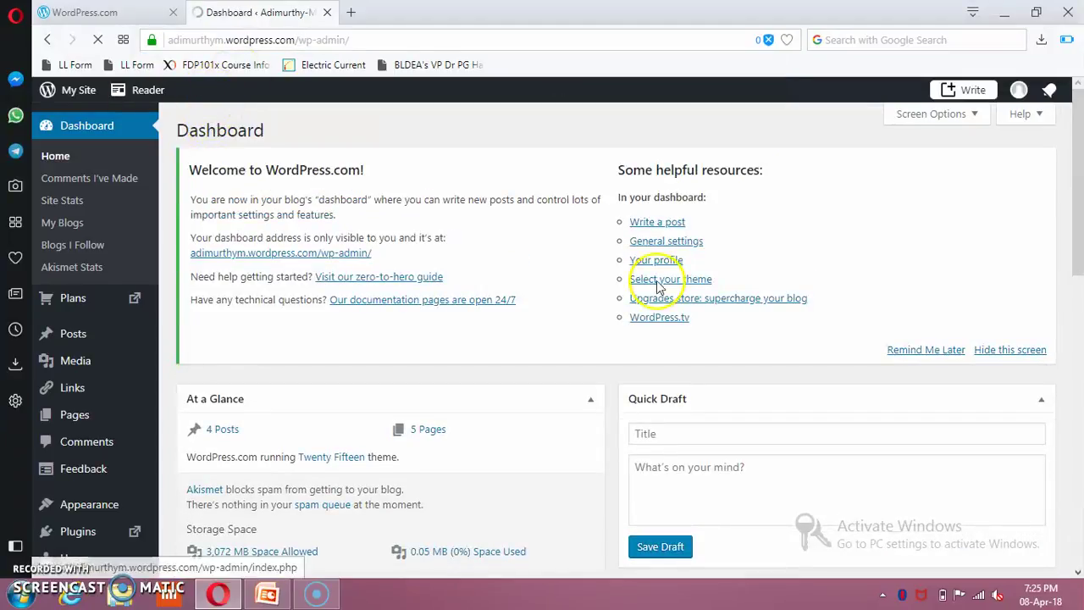
Step: Open the list of all pages on the site
{"action": "left_click_drag", "start_coordinate": [1076, 206], "coordinate": [1066, 278]}
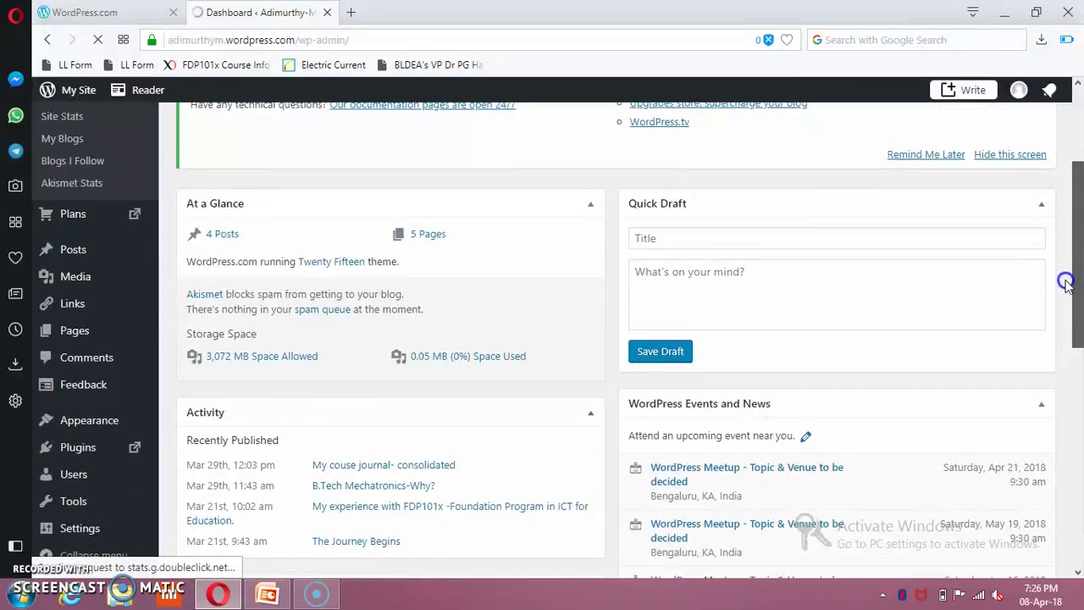
{"action": "mouse_move", "coordinate": [76, 334]}
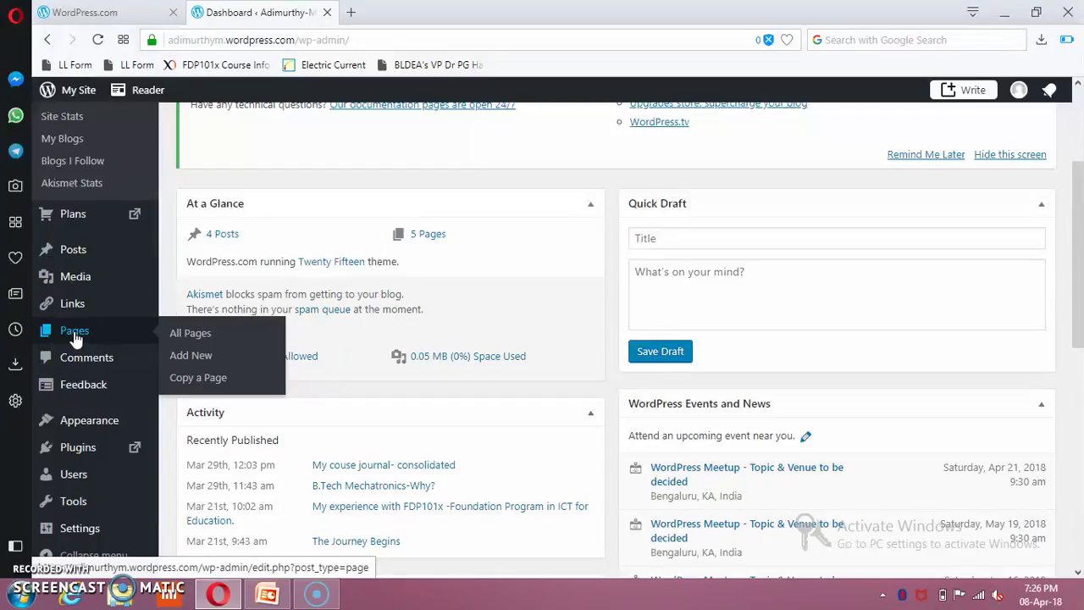
{"action": "left_click", "coordinate": [74, 332]}
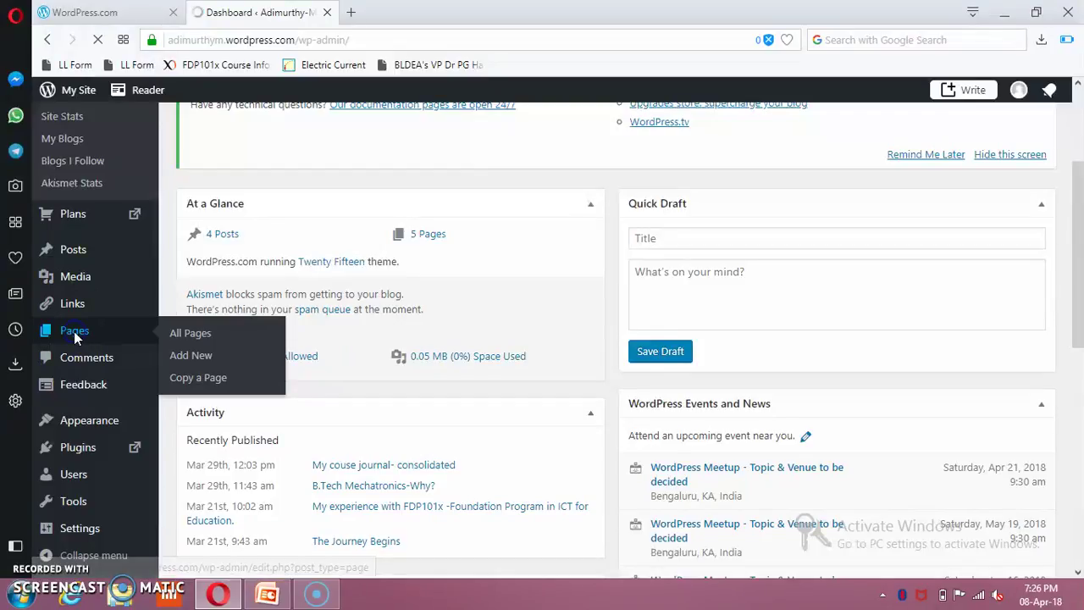
{"action": "left_click", "coordinate": [193, 343]}
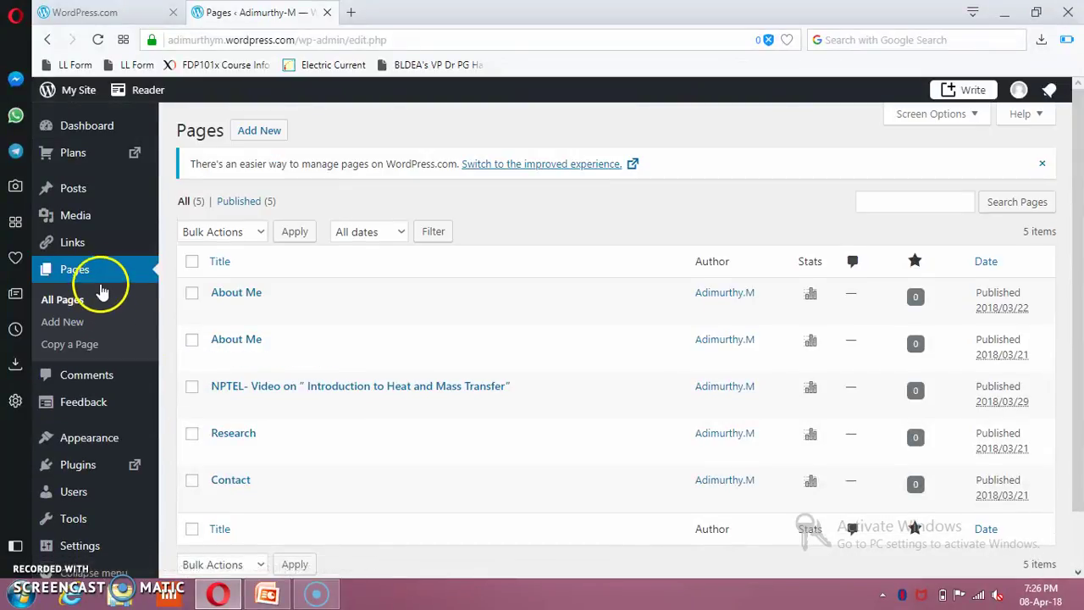
Step: Add a new page titled "demo page" and place the cursor in its empty body
{"action": "left_click", "coordinate": [258, 130]}
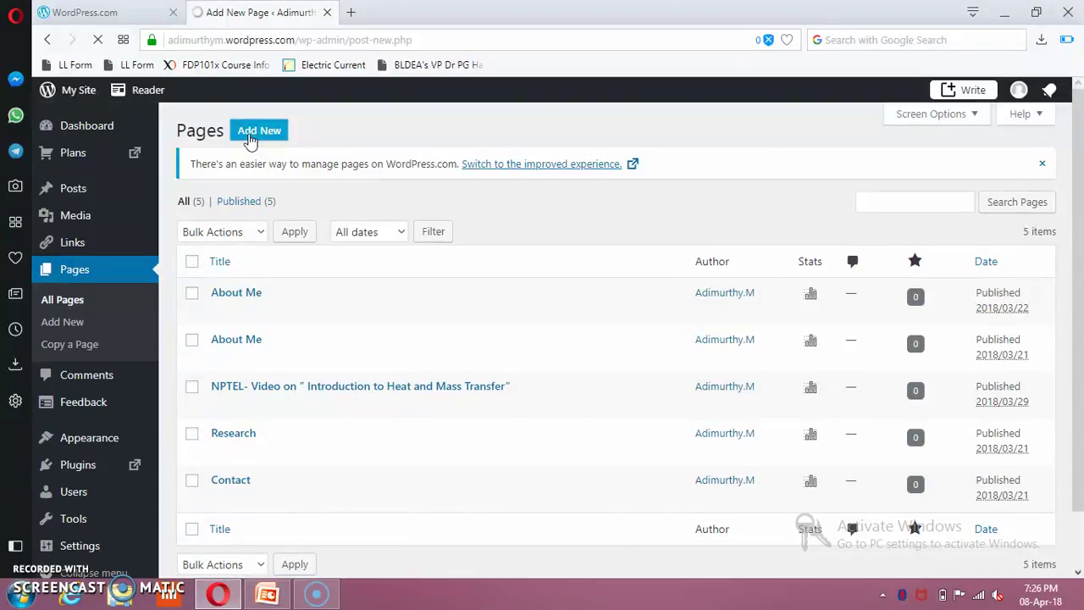
{"action": "left_click", "coordinate": [254, 134]}
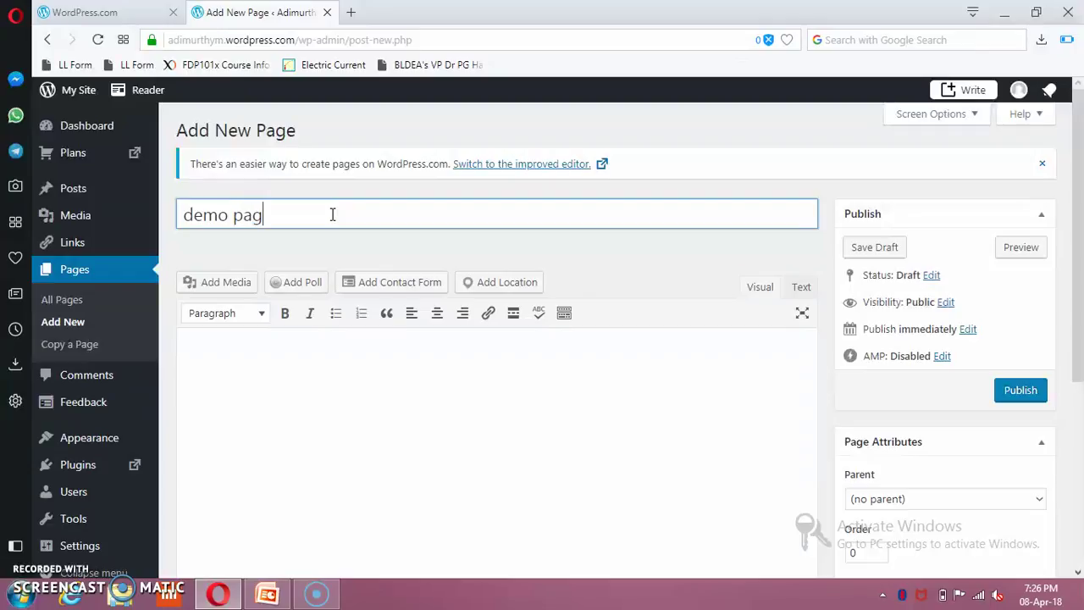
{"action": "left_click", "coordinate": [236, 362]}
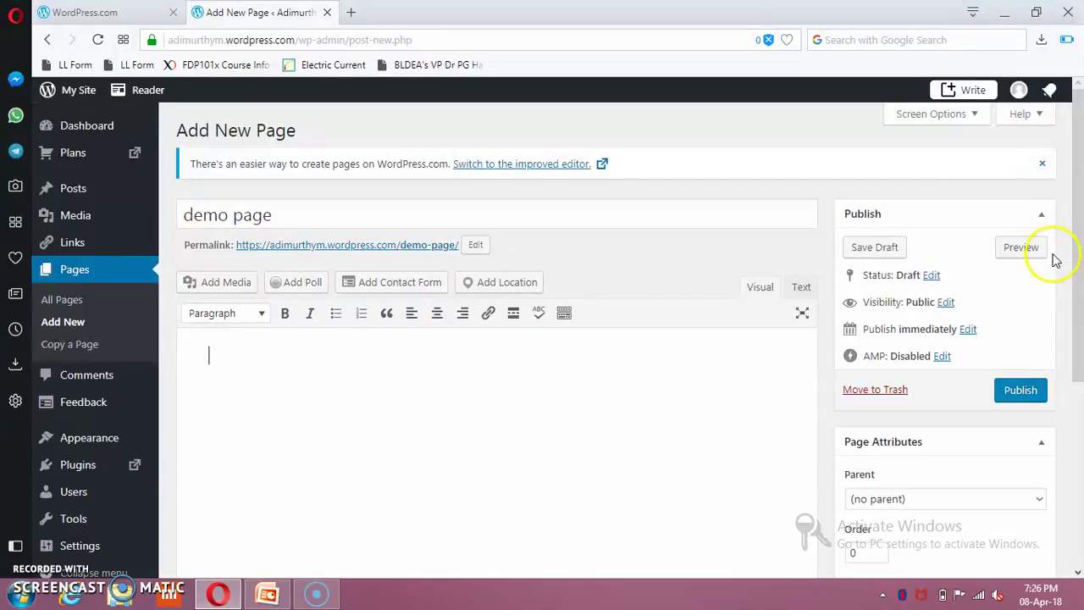
Step: Preview the demo page, look at it in the WordPress.com page editor, and return to its draft on the Add New Page screen
{"action": "left_click", "coordinate": [1024, 252]}
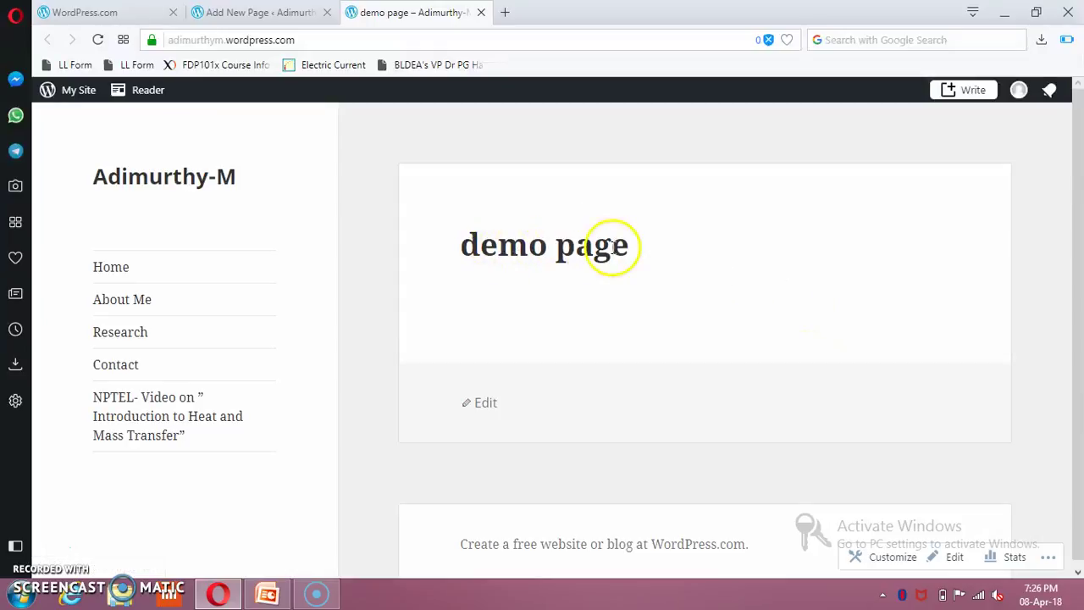
{"action": "left_click", "coordinate": [486, 405]}
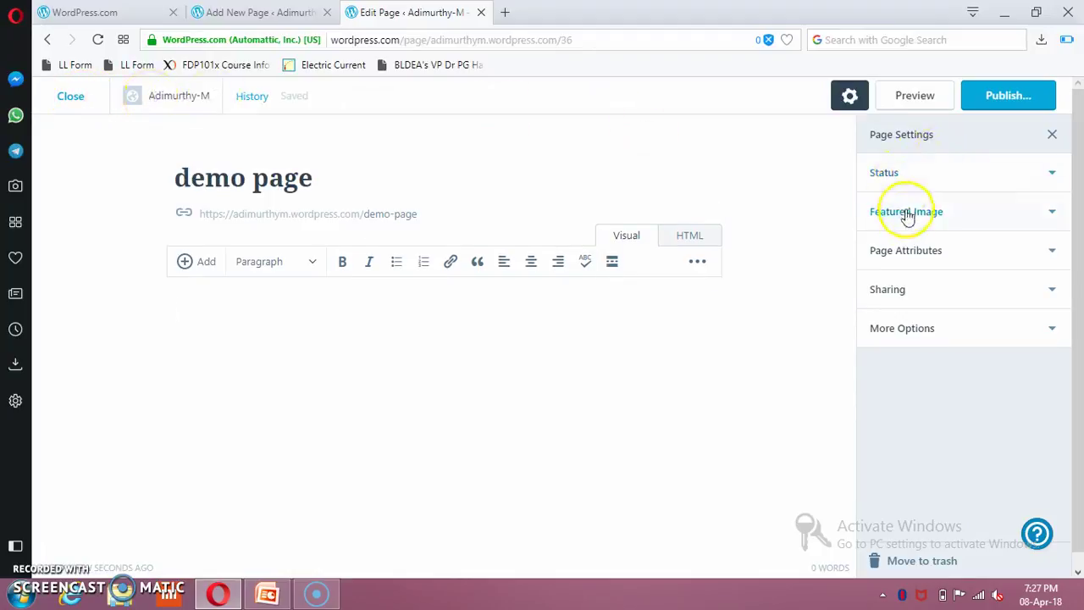
{"action": "left_click", "coordinate": [73, 97]}
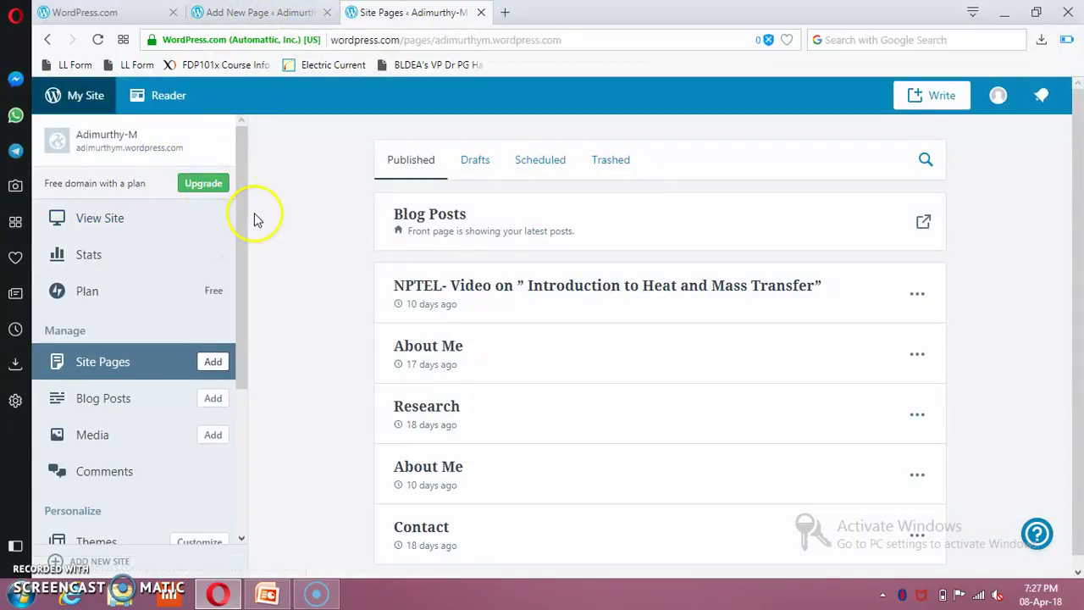
{"action": "left_click", "coordinate": [92, 142]}
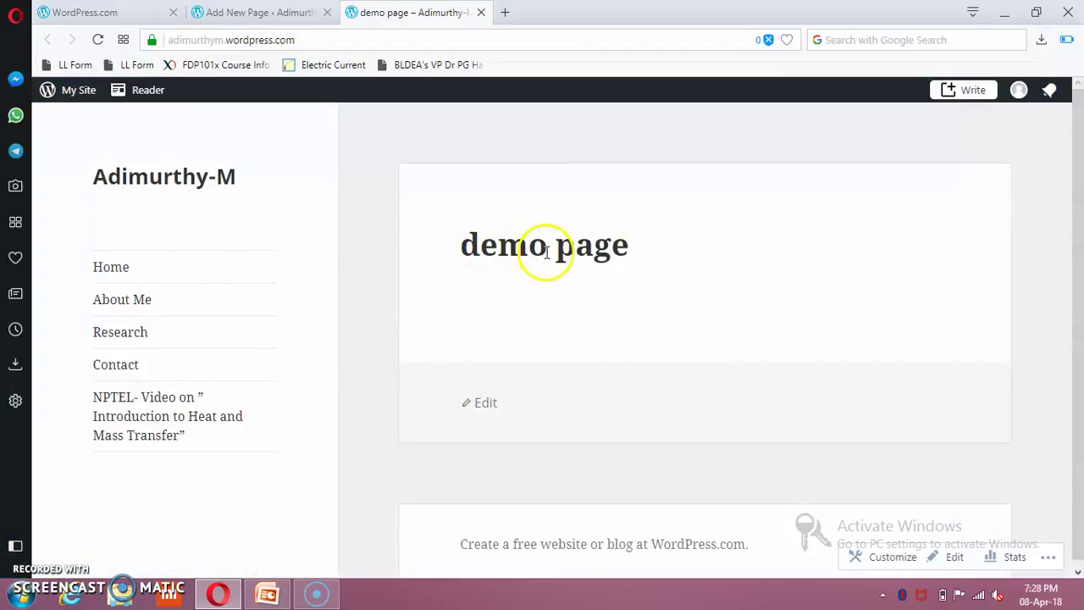
{"action": "left_click", "coordinate": [265, 14]}
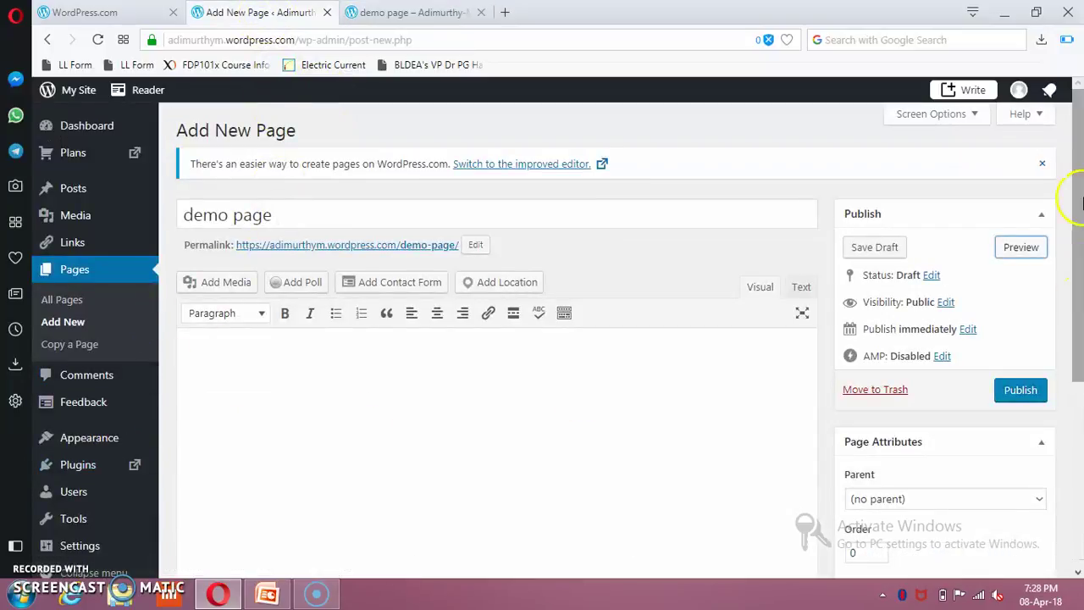
{"action": "left_click_drag", "start_coordinate": [1078, 163], "coordinate": [1058, 188]}
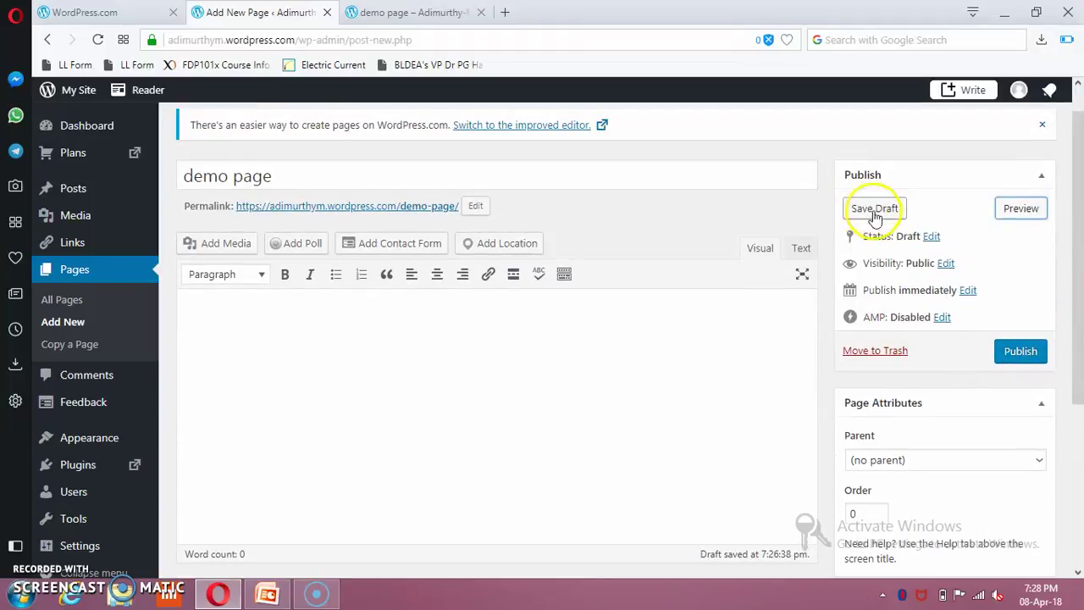
Step: Move the demo page to the trash, leaving its editor without saving, and look through the site's remaining pages
{"action": "left_click", "coordinate": [880, 351]}
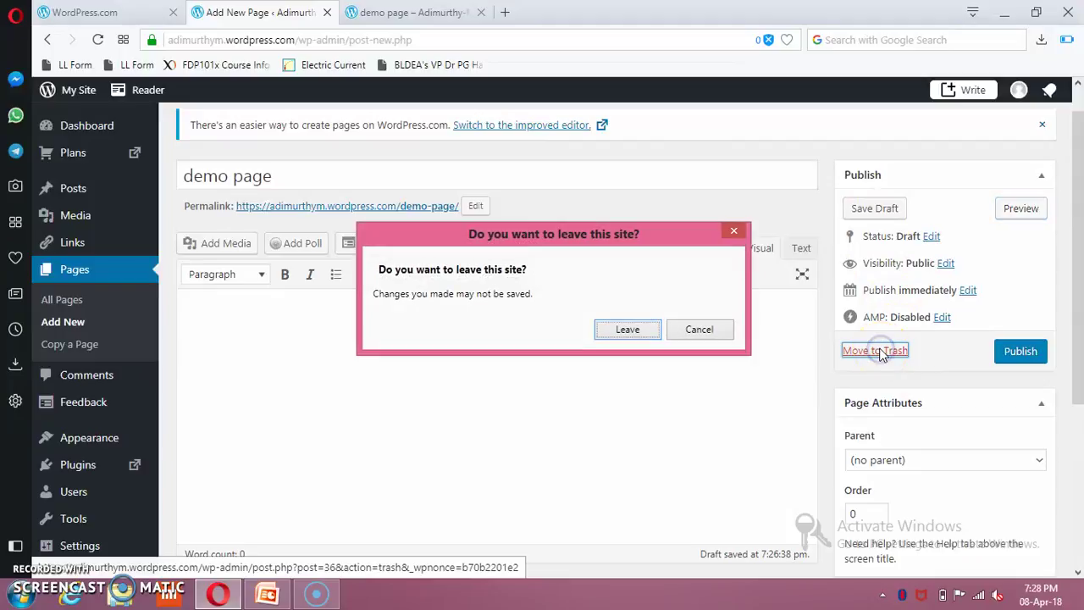
{"action": "left_click", "coordinate": [628, 330]}
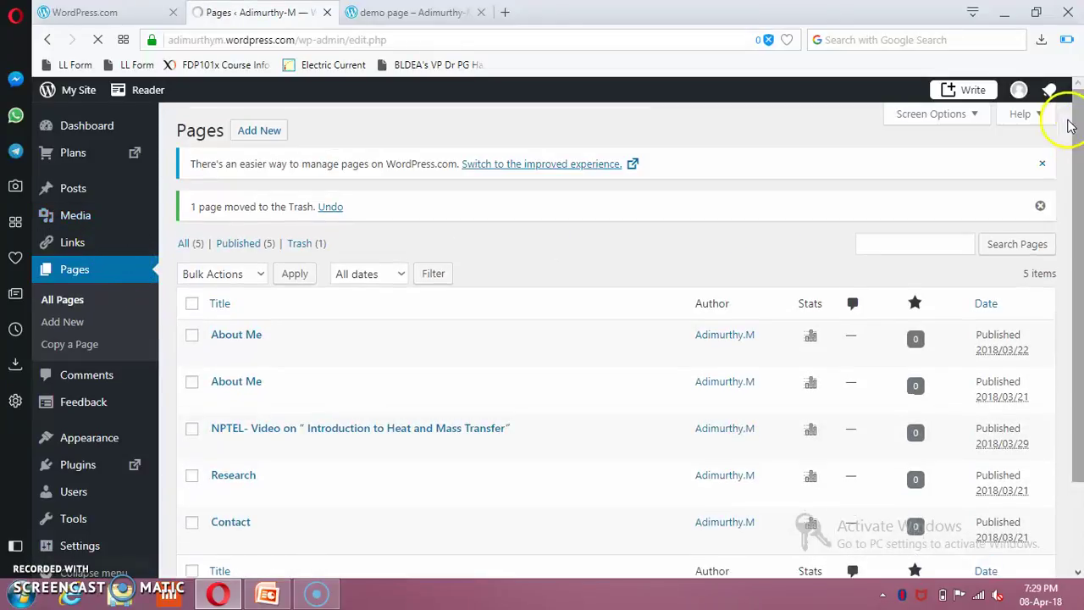
{"action": "left_click_drag", "start_coordinate": [1077, 161], "coordinate": [1067, 234]}
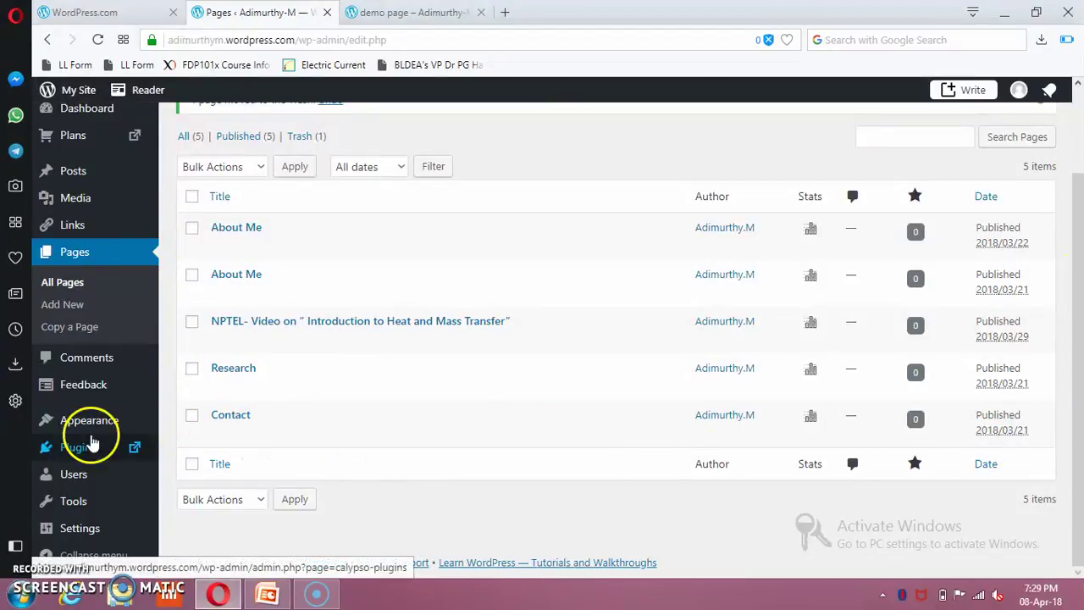
Step: Open the site's menu editor and examine the Primary menu's structure, available pages and menu settings
{"action": "mouse_move", "coordinate": [73, 428]}
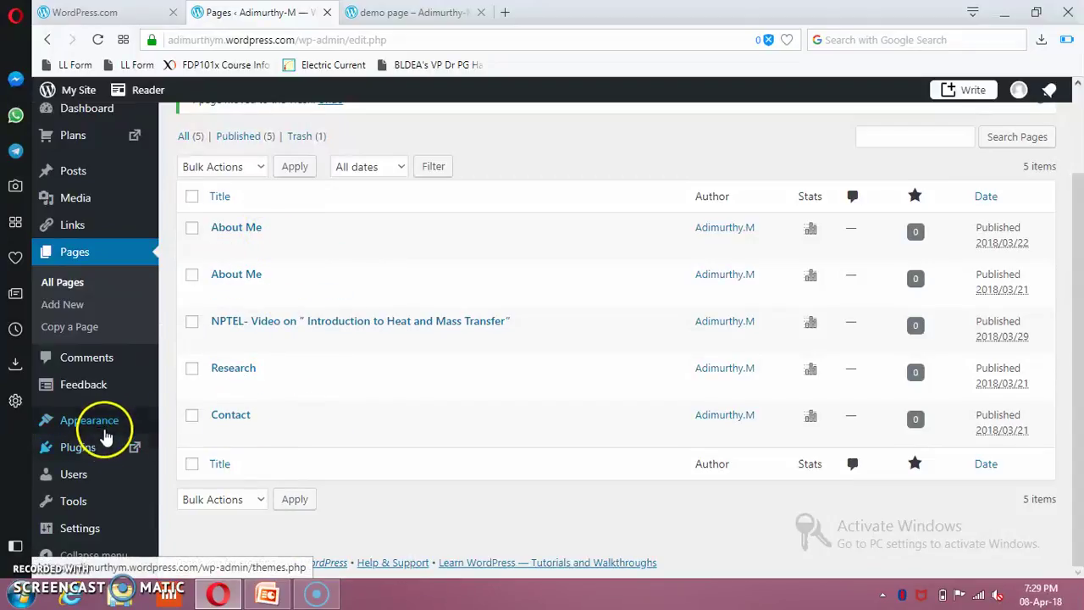
{"action": "mouse_move", "coordinate": [109, 430]}
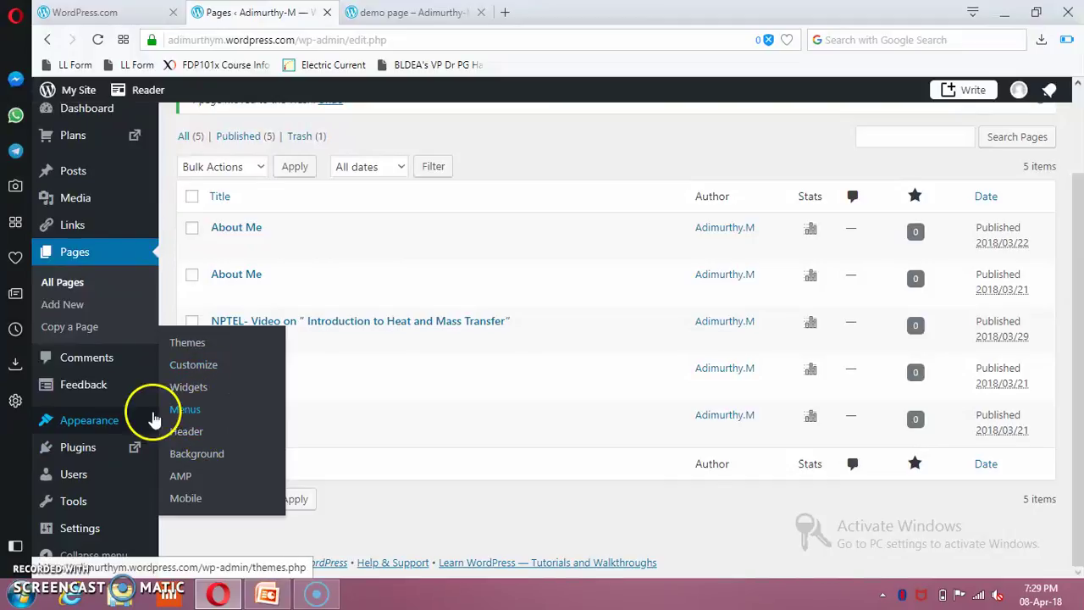
{"action": "left_click", "coordinate": [185, 410]}
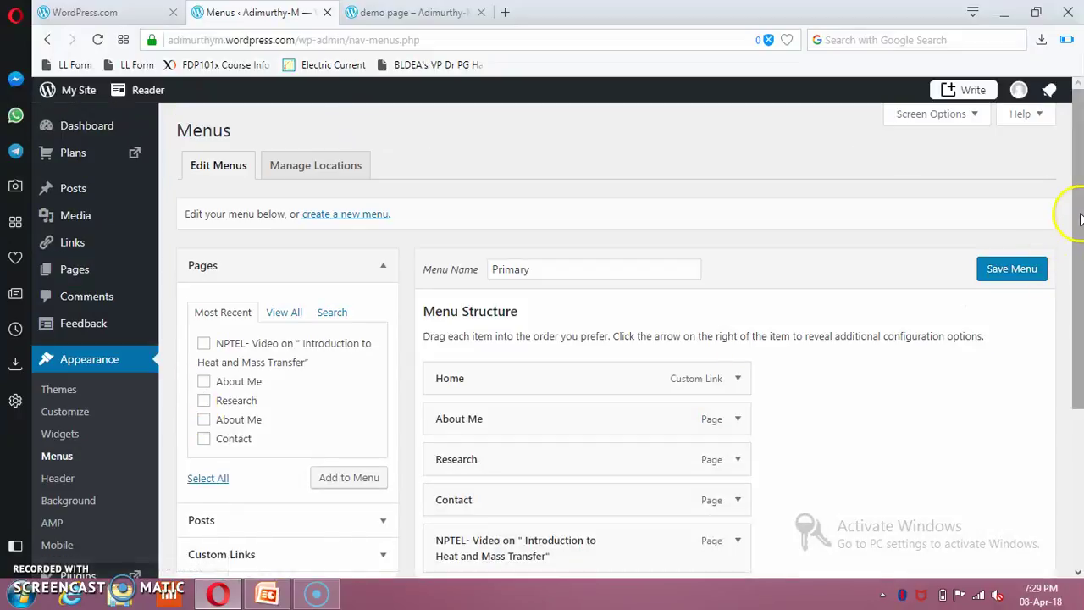
{"action": "mouse_move", "coordinate": [1079, 218]}
{"action": "left_mouse_down"}
{"action": "mouse_move", "coordinate": [1074, 236]}
{"action": "mouse_move", "coordinate": [1071, 223]}
{"action": "left_mouse_up"}
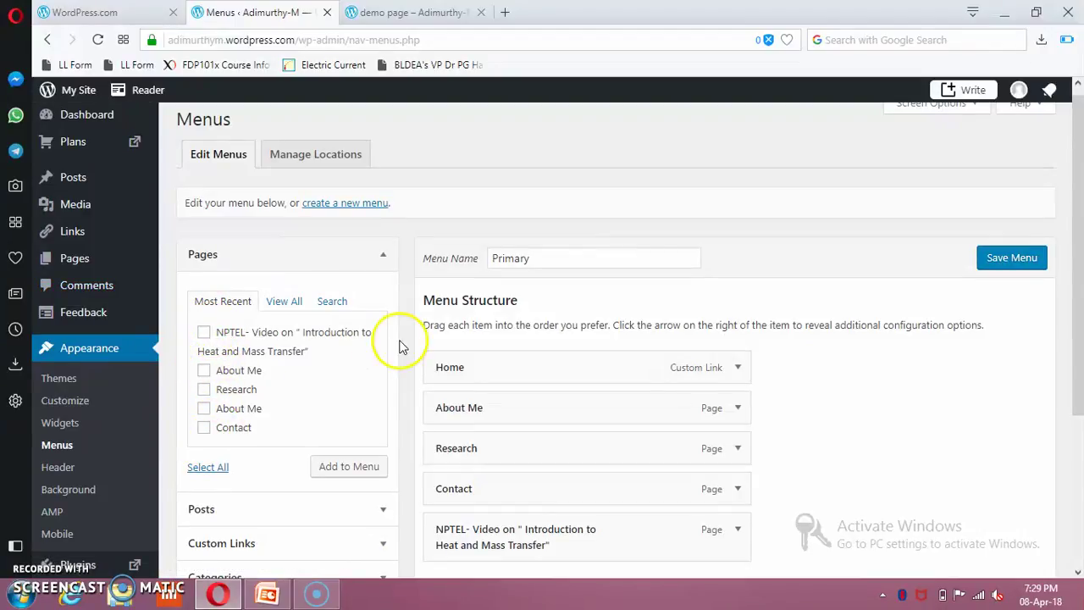
{"action": "scroll", "coordinate": [369, 349], "scroll_direction": "down", "scroll_amount": 3}
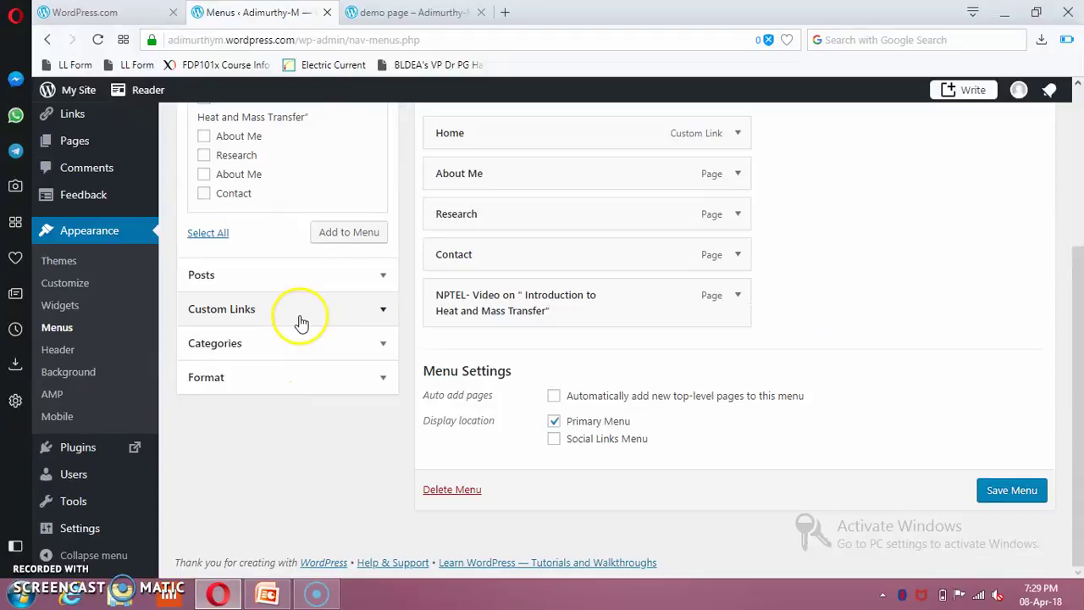
{"action": "scroll", "coordinate": [301, 321], "scroll_direction": "up", "scroll_amount": 1}
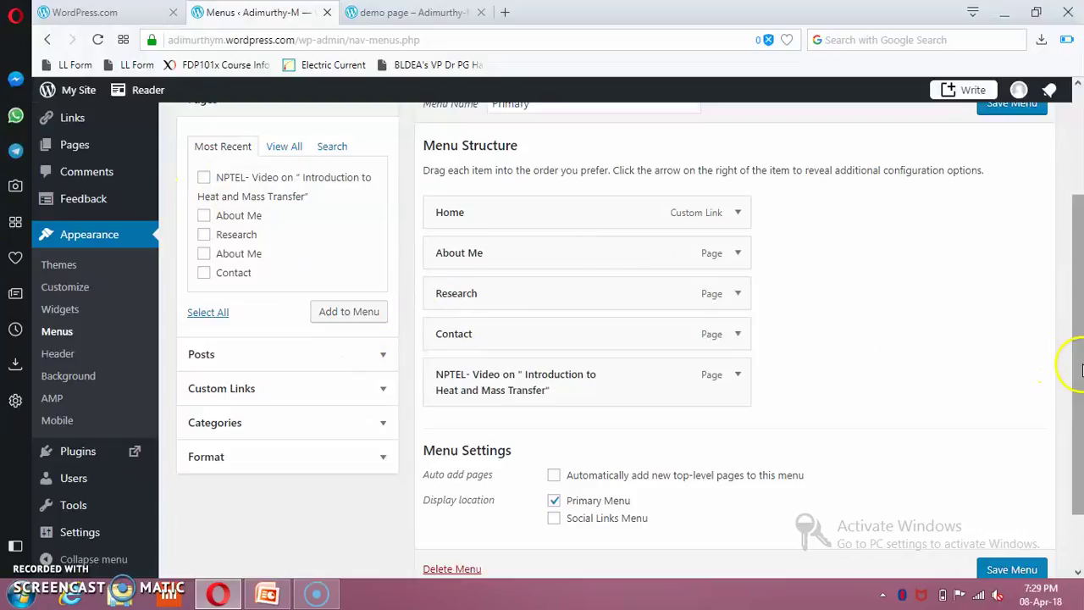
{"action": "scroll", "coordinate": [1081, 370], "scroll_direction": "up", "scroll_amount": 1}
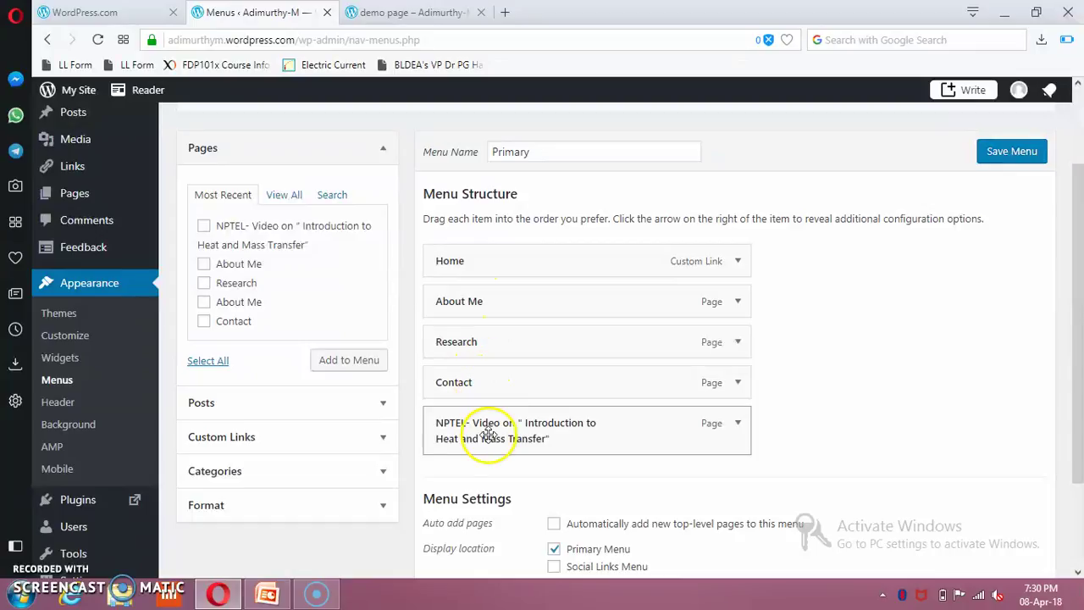
{"action": "left_click_drag", "start_coordinate": [1073, 358], "coordinate": [1079, 387]}
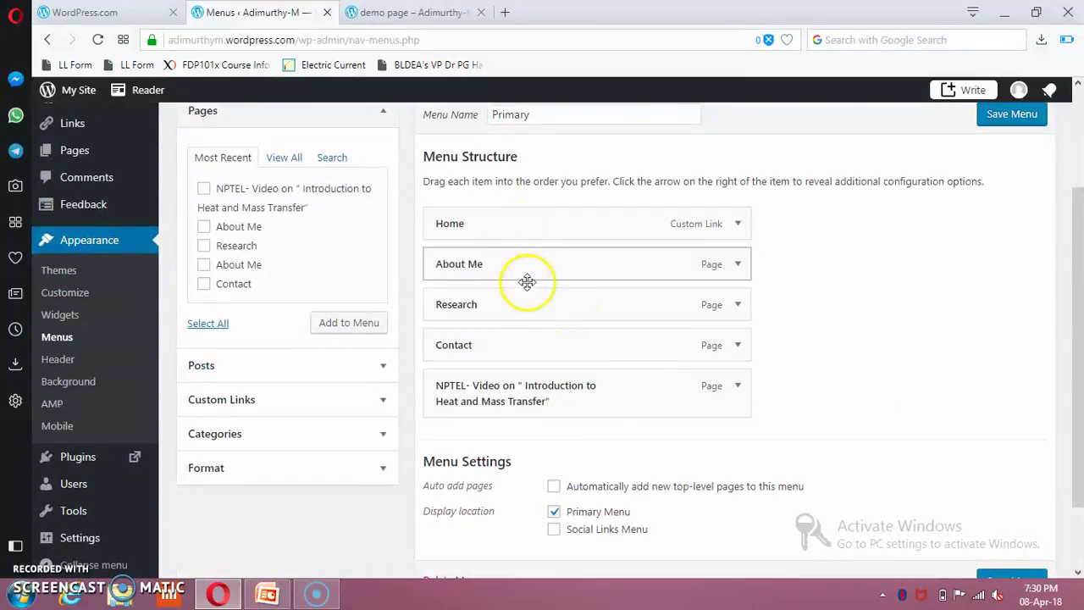
{"action": "left_click_drag", "start_coordinate": [1077, 353], "coordinate": [1078, 292]}
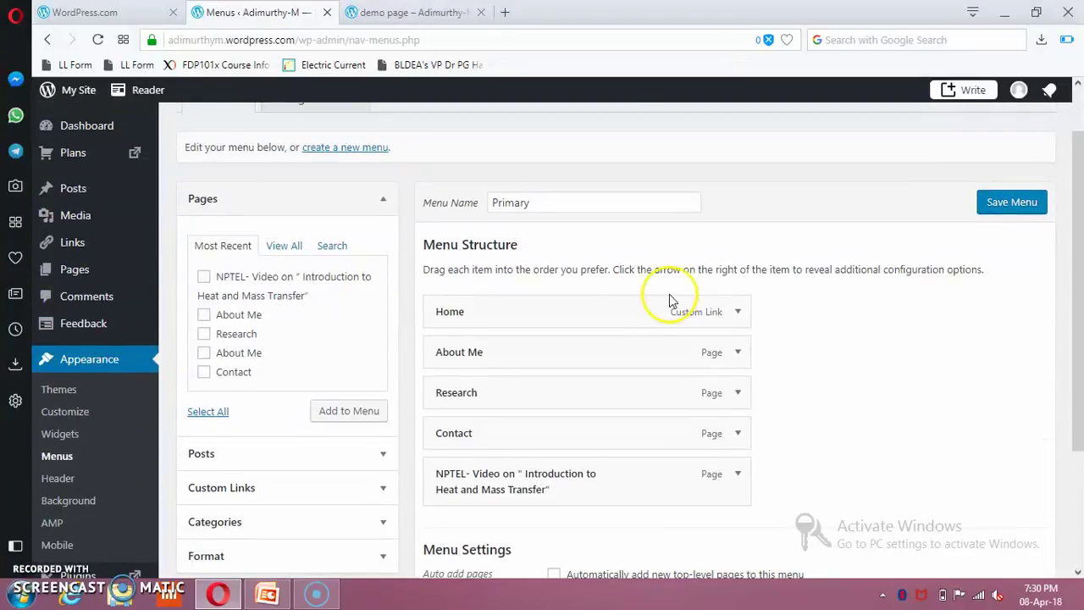
Step: Open the site customizer, look over its settings categories and the site preview, and return to the menu editor
{"action": "mouse_move", "coordinate": [80, 271]}
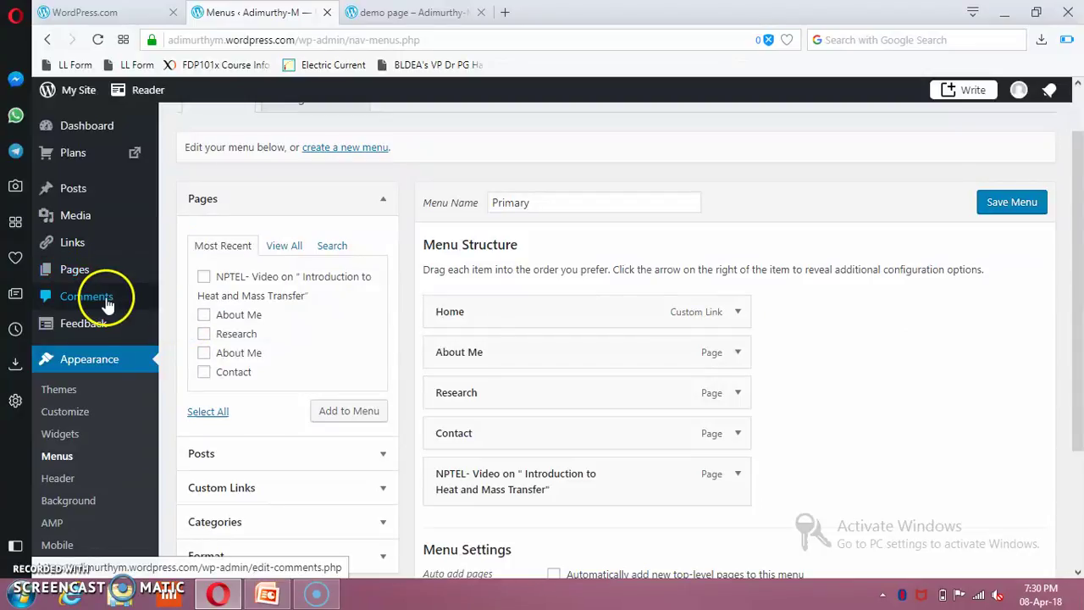
{"action": "mouse_move", "coordinate": [97, 330]}
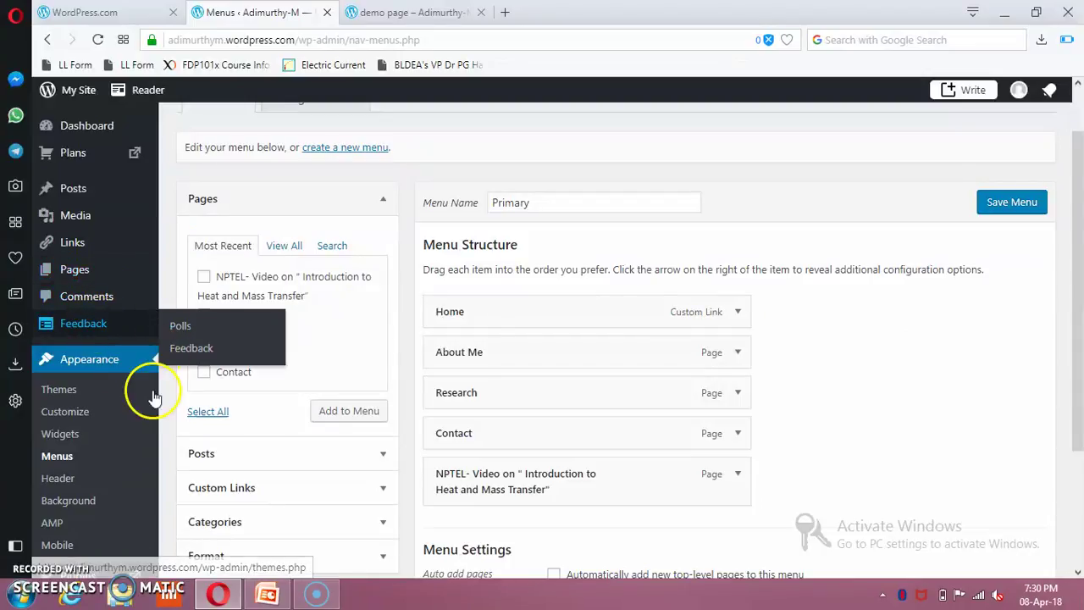
{"action": "left_click", "coordinate": [79, 414]}
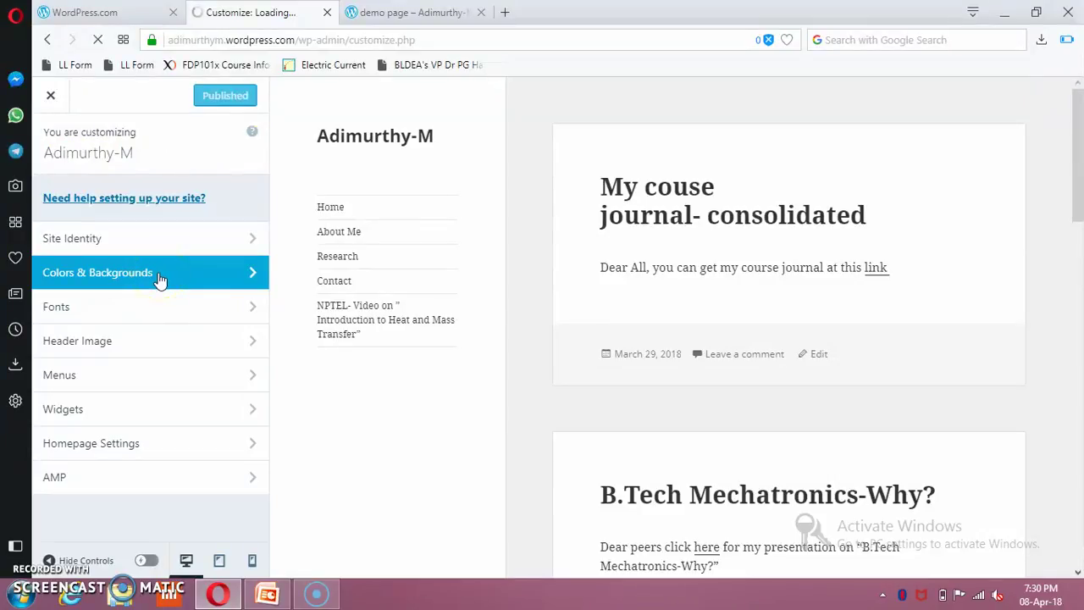
{"action": "left_click", "coordinate": [170, 310]}
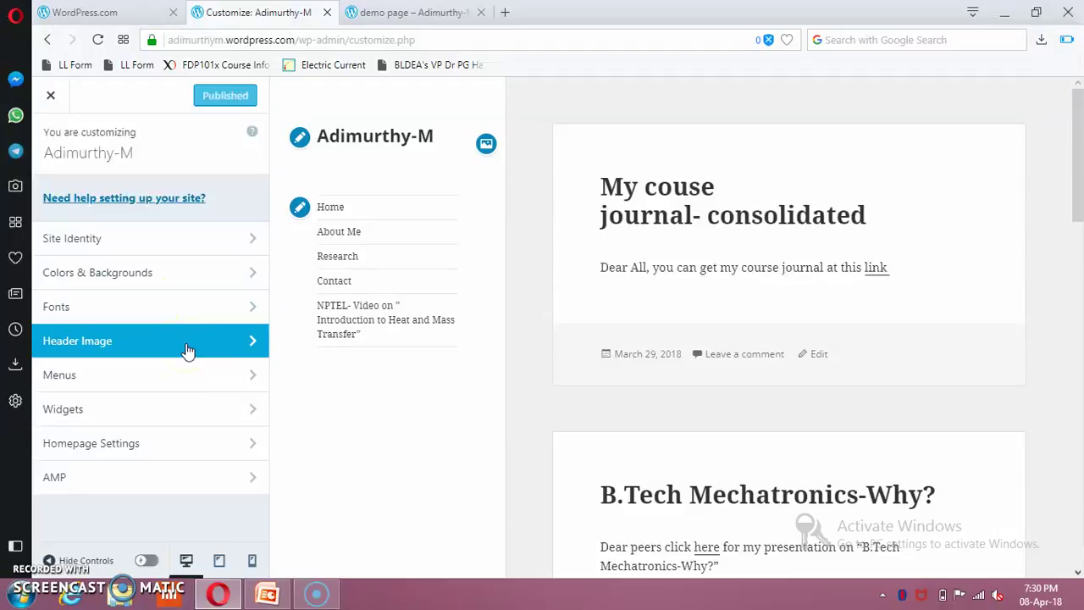
{"action": "left_click", "coordinate": [222, 382]}
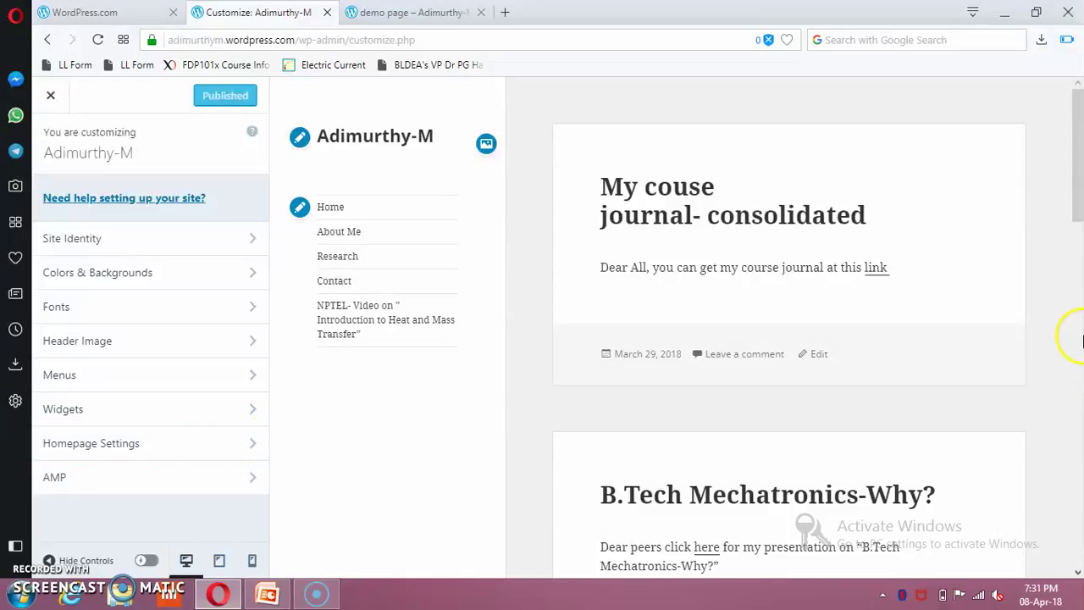
{"action": "mouse_move", "coordinate": [1077, 172]}
{"action": "left_mouse_down"}
{"action": "mouse_move", "coordinate": [1077, 206]}
{"action": "mouse_move", "coordinate": [1077, 163]}
{"action": "left_mouse_up"}
{"action": "left_click", "coordinate": [50, 99]}
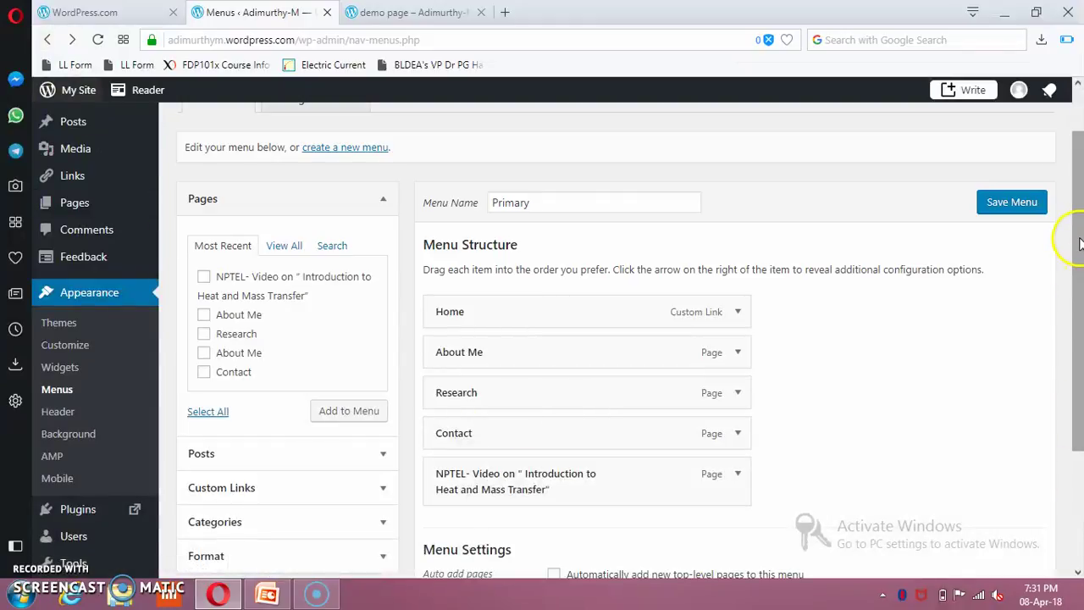
Step: Save the Primary menu
{"action": "left_click", "coordinate": [1008, 203]}
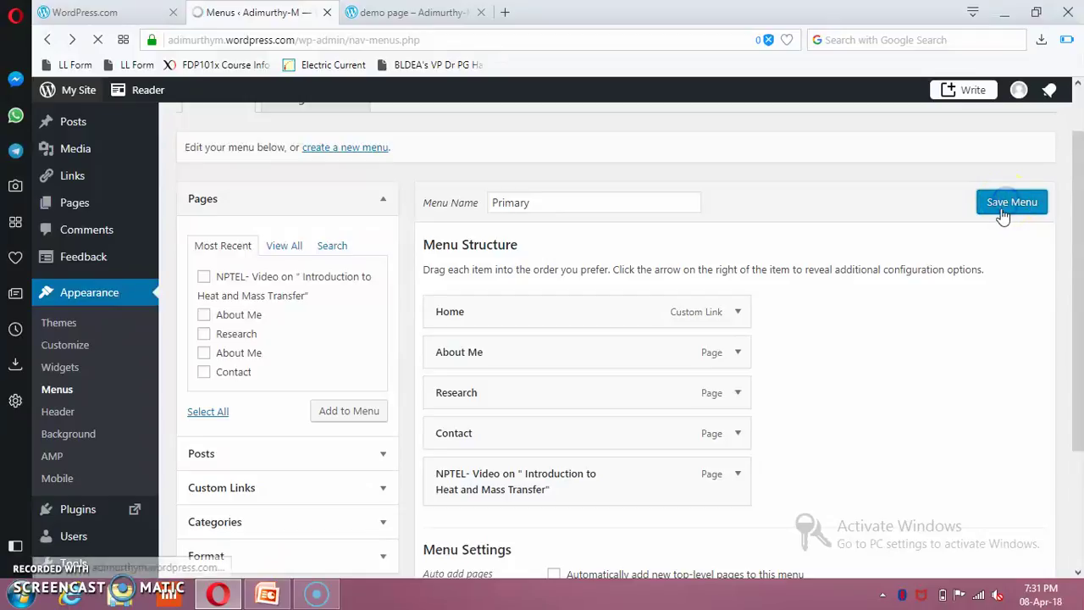
{"action": "left_click", "coordinate": [1071, 227]}
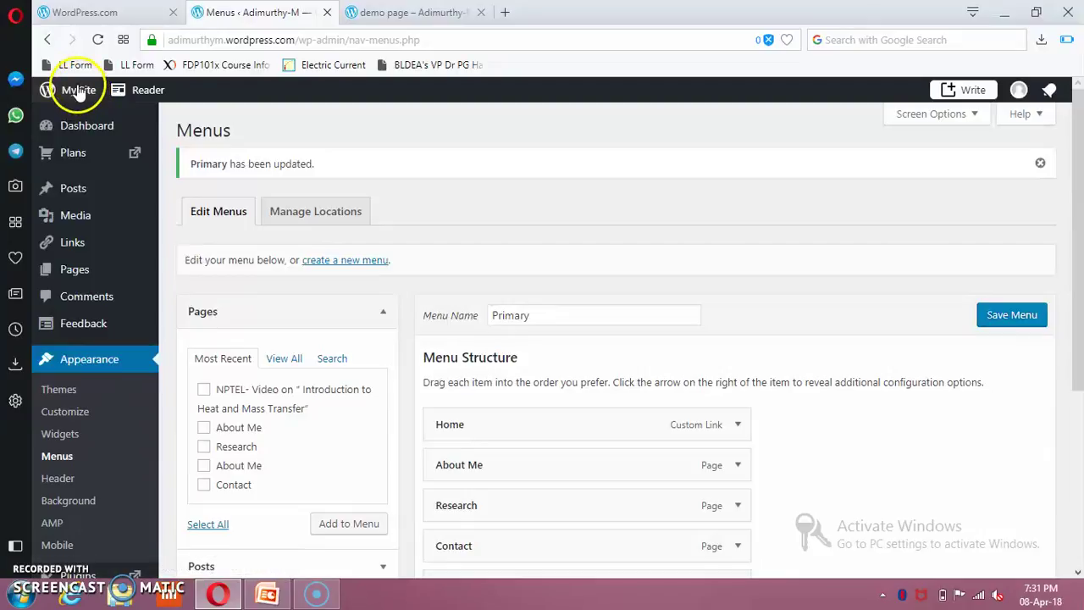
Step: Open the live site from the admin area and look over its Home page posts
{"action": "left_click", "coordinate": [78, 91]}
{"action": "left_click", "coordinate": [97, 142]}
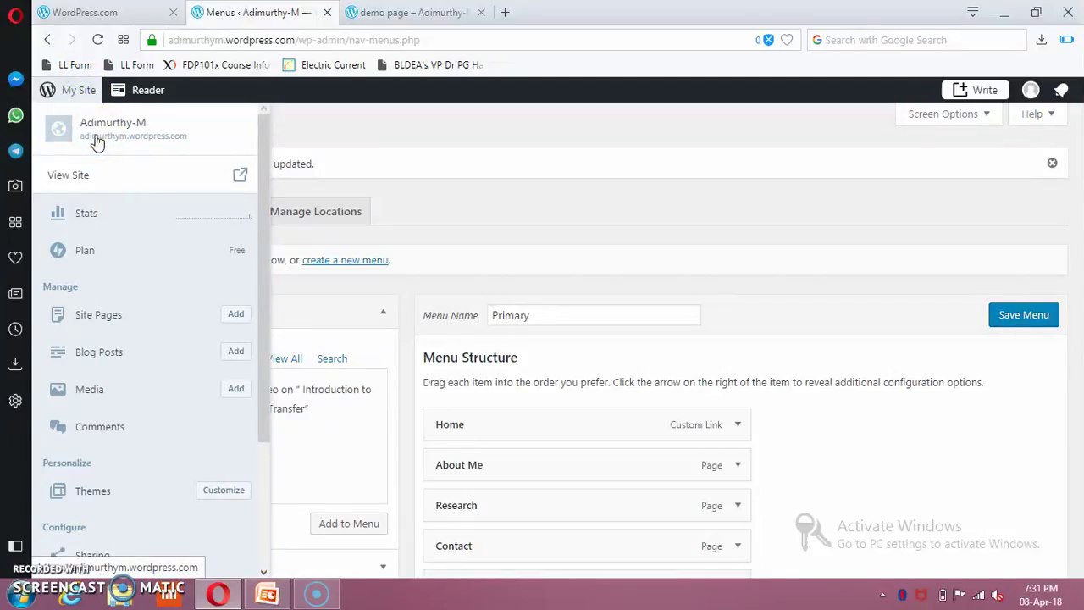
{"action": "left_click", "coordinate": [98, 142]}
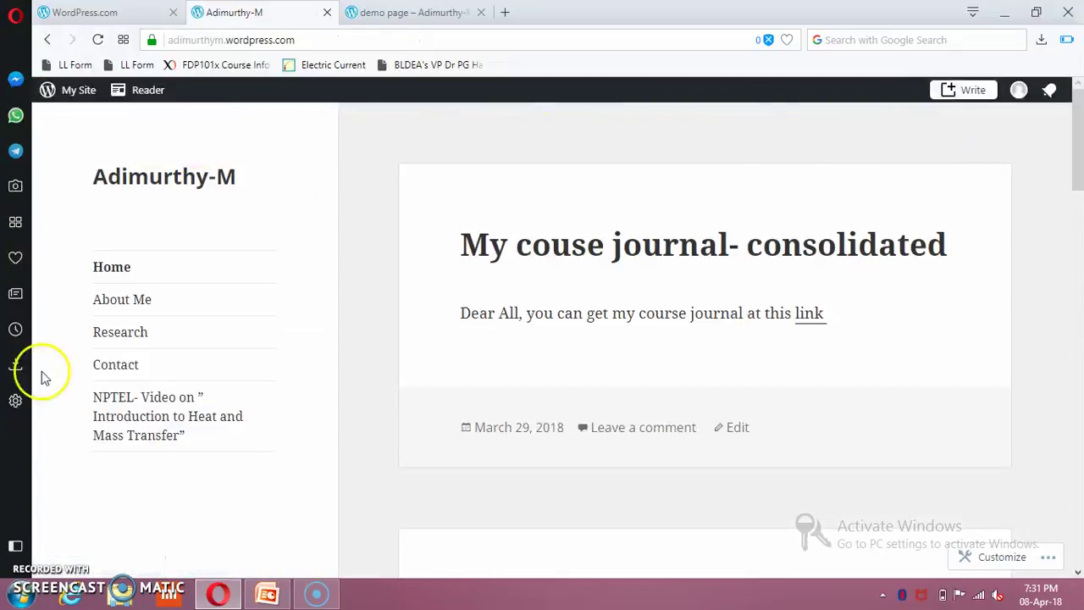
{"action": "mouse_move", "coordinate": [1078, 140]}
{"action": "left_mouse_down"}
{"action": "mouse_move", "coordinate": [1076, 174]}
{"action": "mouse_move", "coordinate": [1076, 150]}
{"action": "left_mouse_up"}
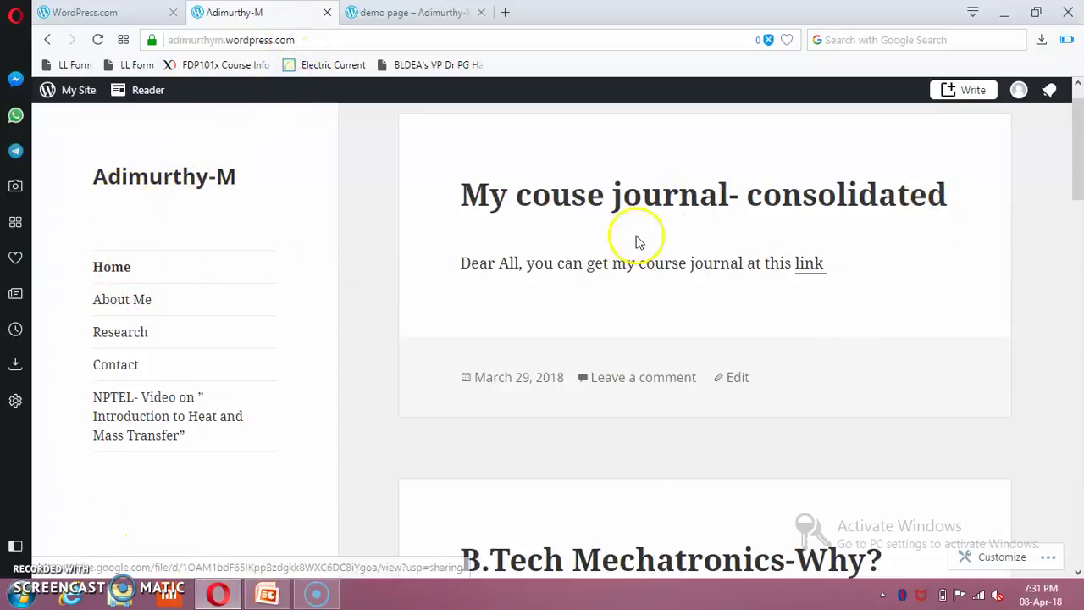
{"action": "left_click", "coordinate": [117, 275]}
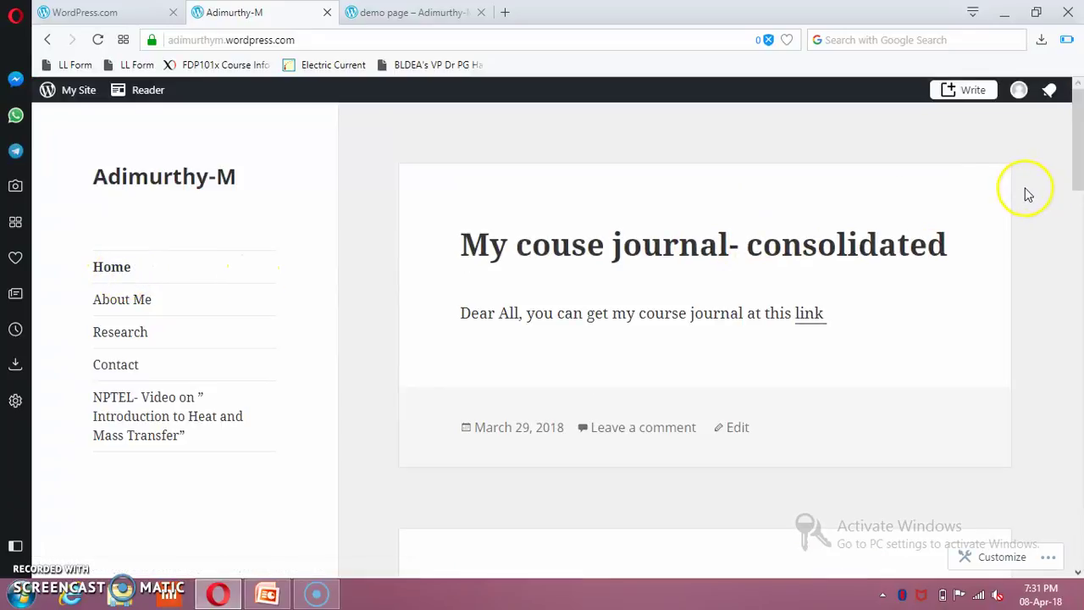
Step: View the About Me, Research and Contact pages of the live site, reading down each page's content
{"action": "left_click", "coordinate": [124, 301]}
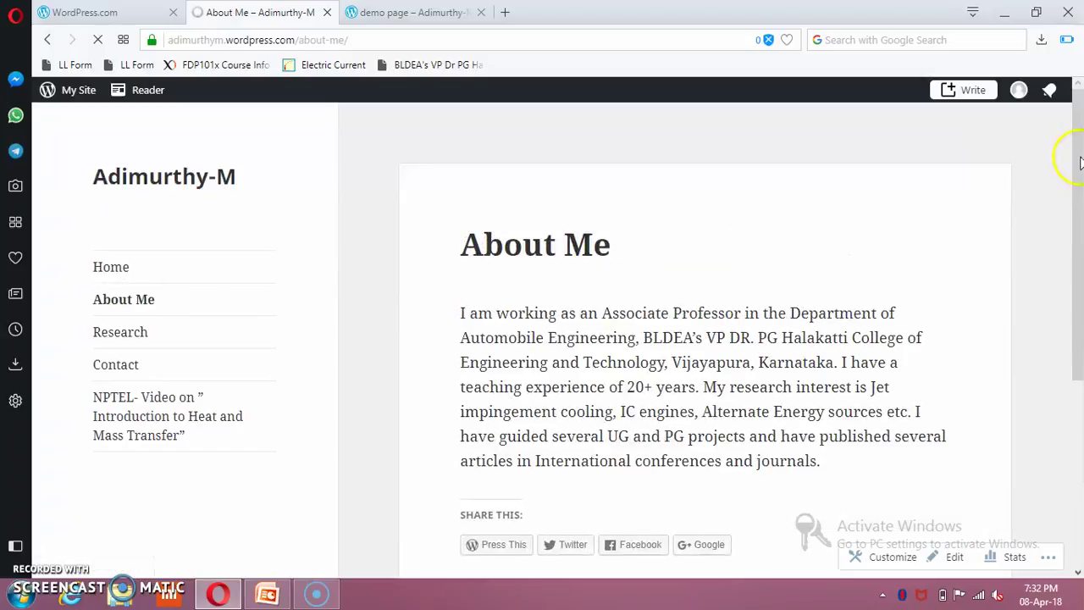
{"action": "left_click_drag", "start_coordinate": [1065, 159], "coordinate": [1065, 198]}
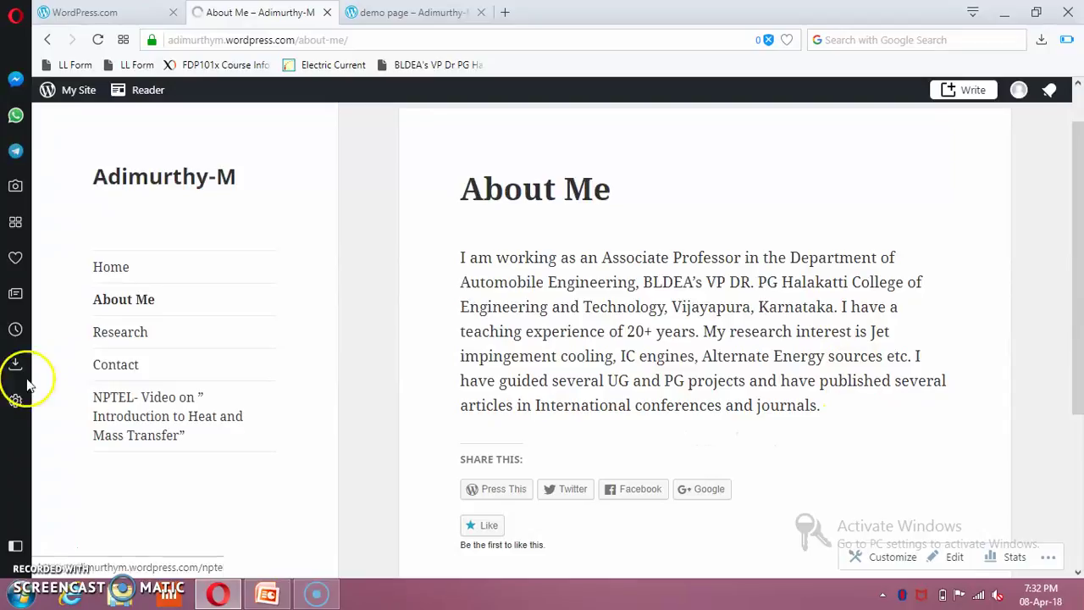
{"action": "left_click", "coordinate": [120, 332]}
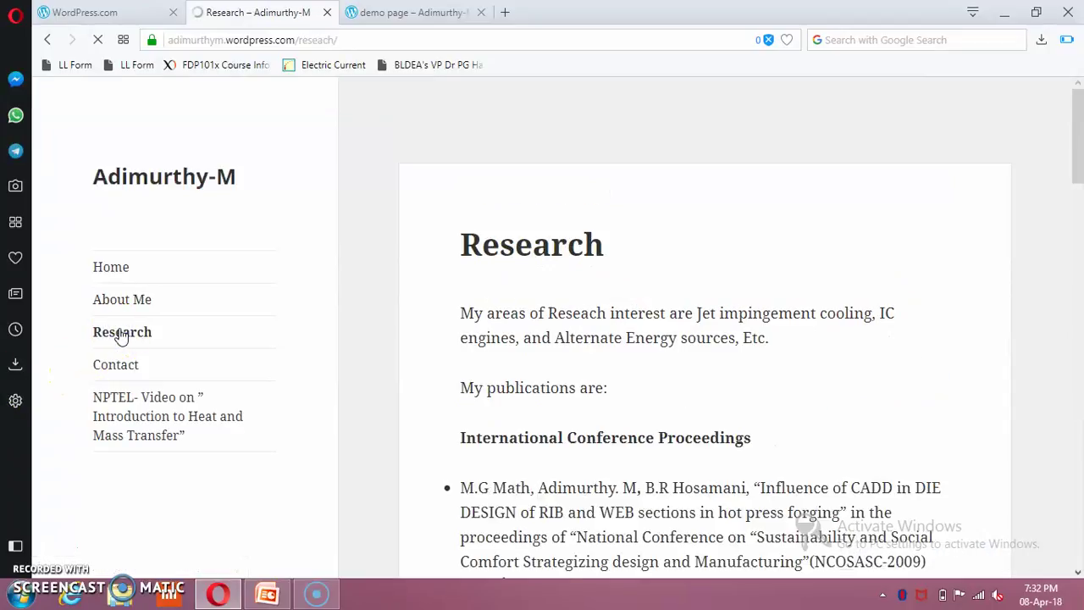
{"action": "left_click_drag", "start_coordinate": [1068, 142], "coordinate": [1068, 203]}
{"action": "left_click", "coordinate": [110, 366]}
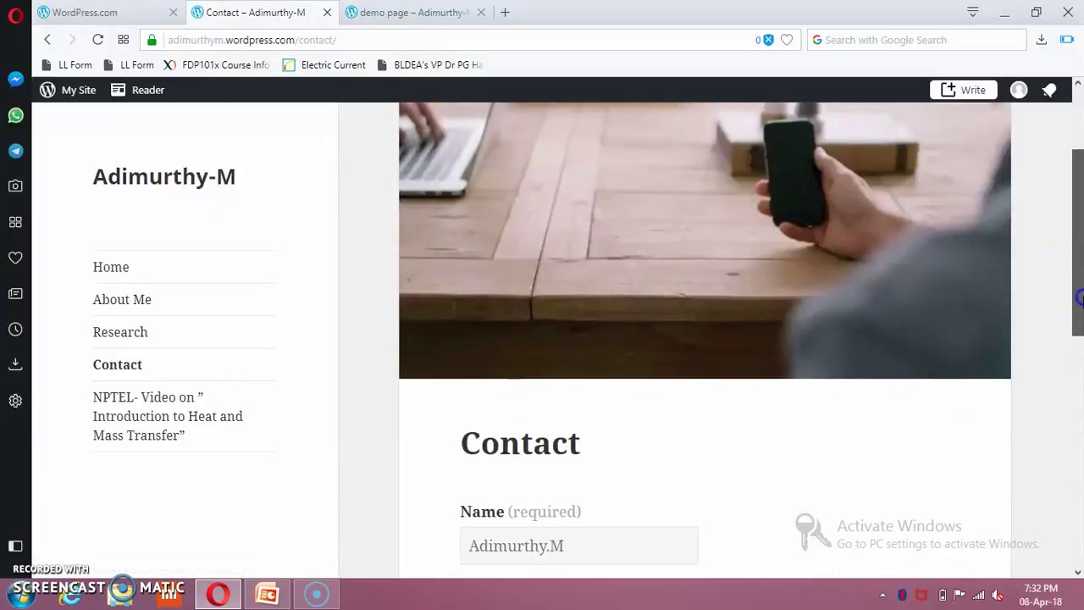
{"action": "left_click_drag", "start_coordinate": [1078, 296], "coordinate": [1079, 335]}
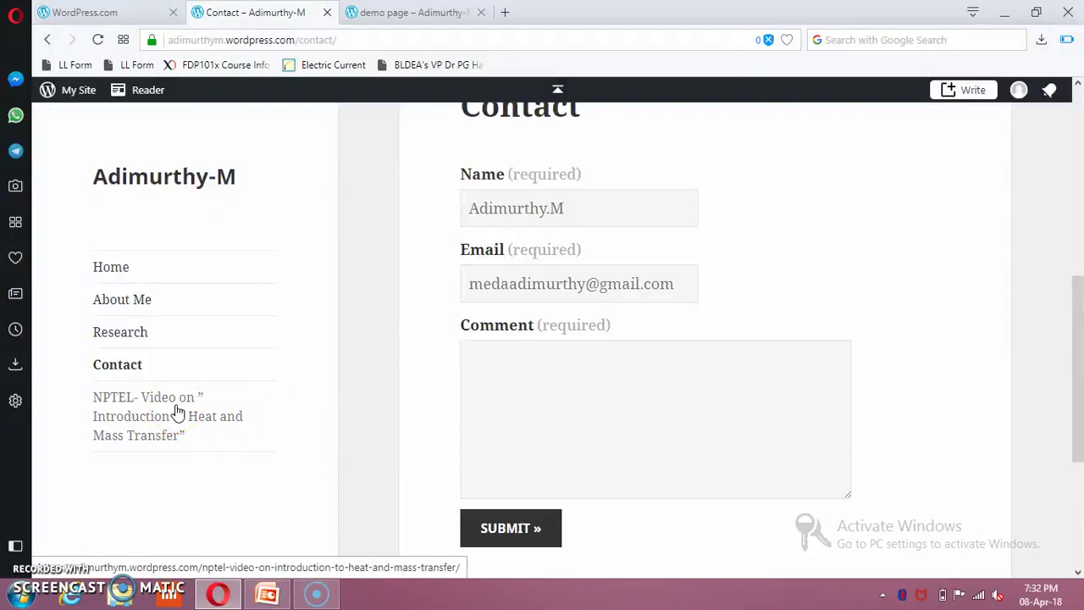
Step: Open the NPTEL video page on "Introduction to Heat and Mass Transfer" and look through its link, embedded lecture and sharing options
{"action": "left_click", "coordinate": [188, 440]}
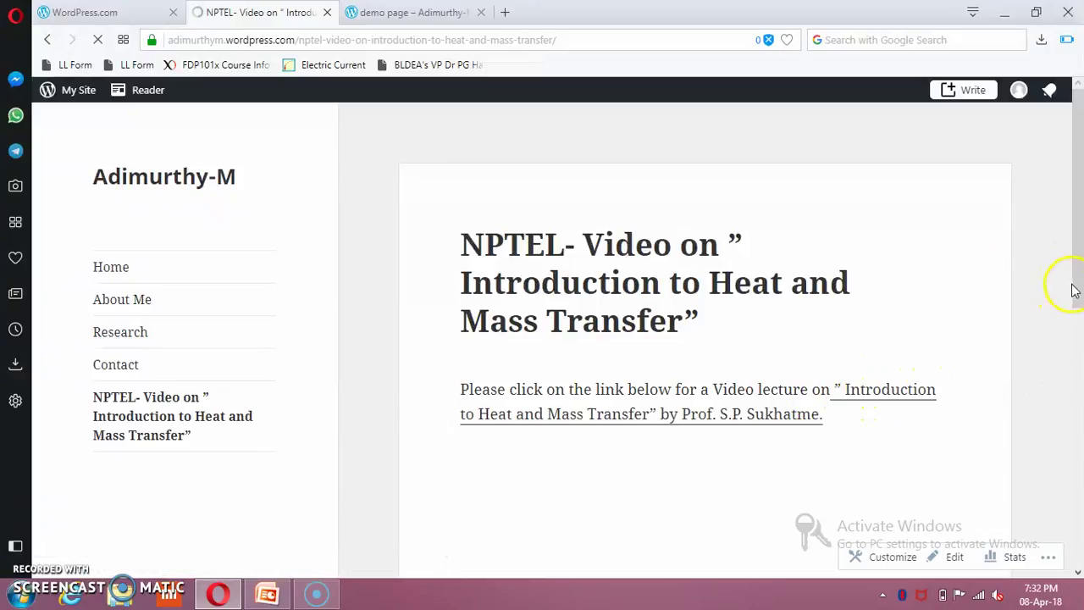
{"action": "scroll", "coordinate": [1072, 314], "scroll_direction": "down", "scroll_amount": 2}
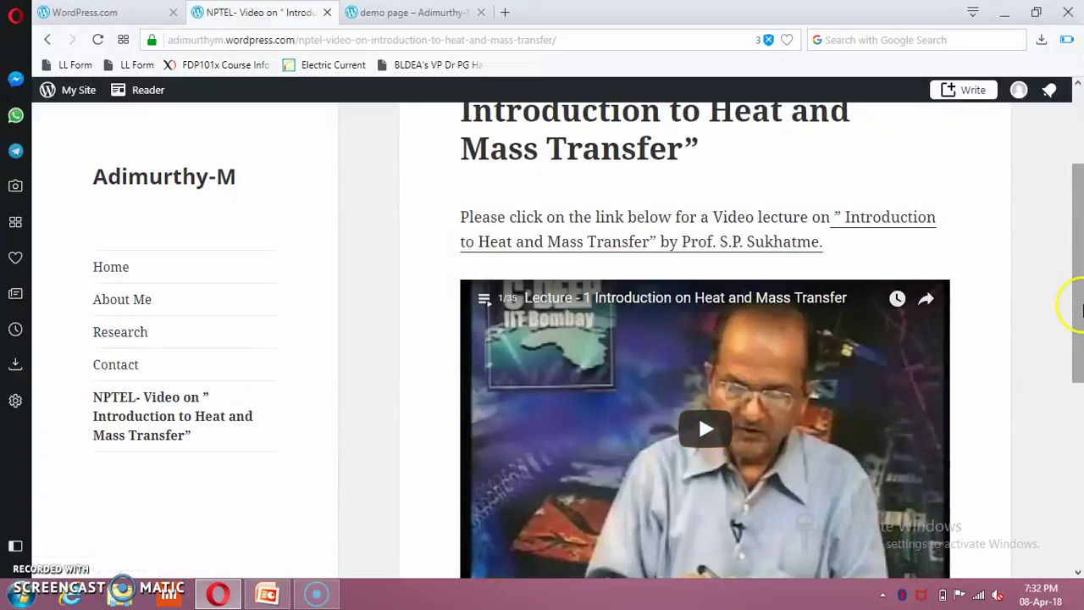
{"action": "left_click_drag", "start_coordinate": [1075, 253], "coordinate": [1068, 273]}
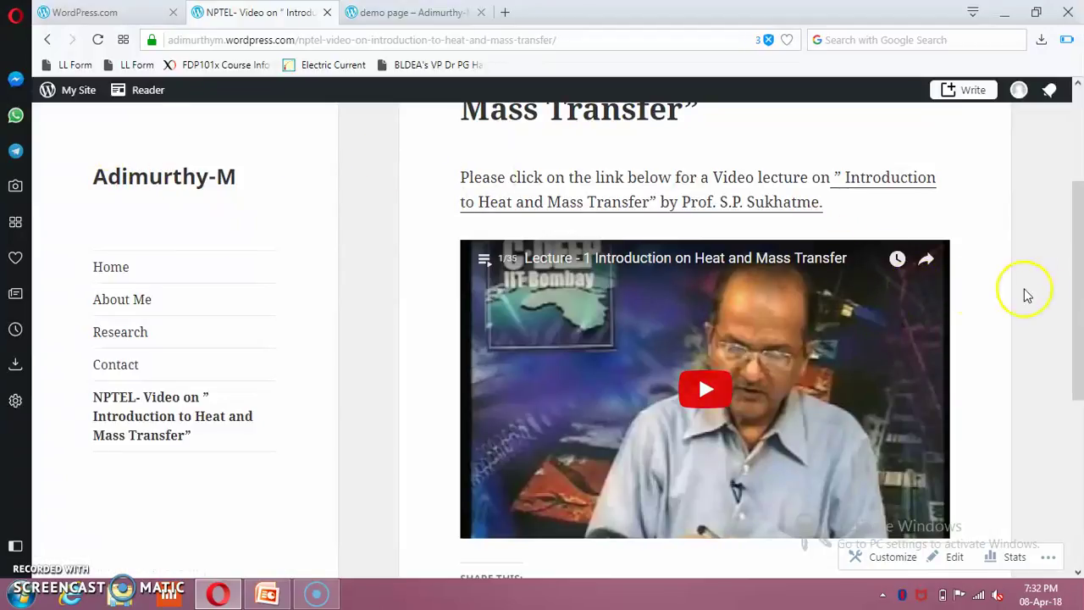
{"action": "mouse_move", "coordinate": [1077, 303]}
{"action": "left_mouse_down"}
{"action": "mouse_move", "coordinate": [1069, 165]}
{"action": "mouse_move", "coordinate": [1067, 307]}
{"action": "mouse_move", "coordinate": [1064, 200]}
{"action": "mouse_move", "coordinate": [1079, 313]}
{"action": "left_mouse_up"}
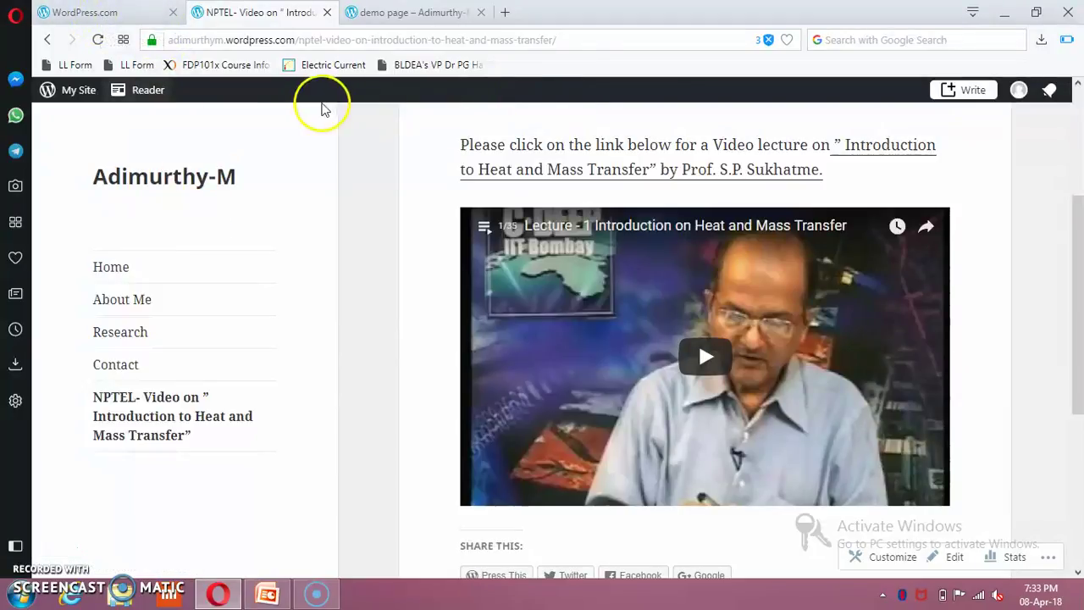
{"action": "left_click", "coordinate": [1075, 315]}
{"action": "left_click_drag", "start_coordinate": [1075, 315], "coordinate": [1068, 402]}
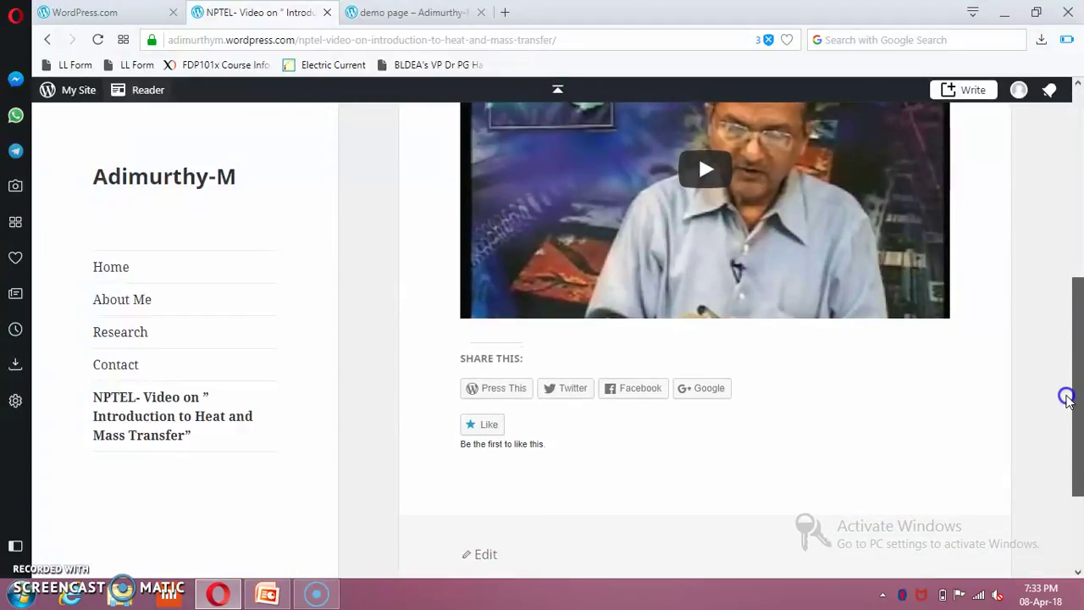